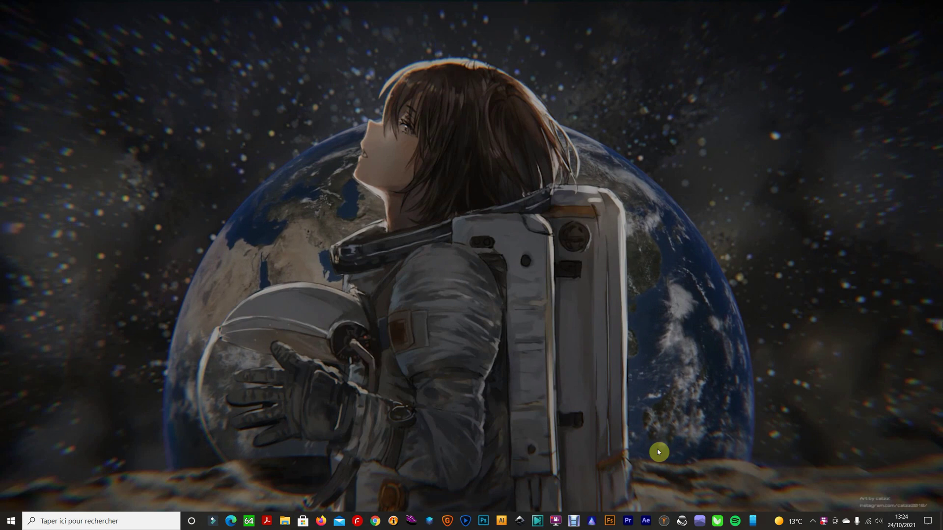
- Launch MakeHuman and drag the Genre slider fully left to make the figure female
{"action": "left_click", "coordinate": [662, 525]}
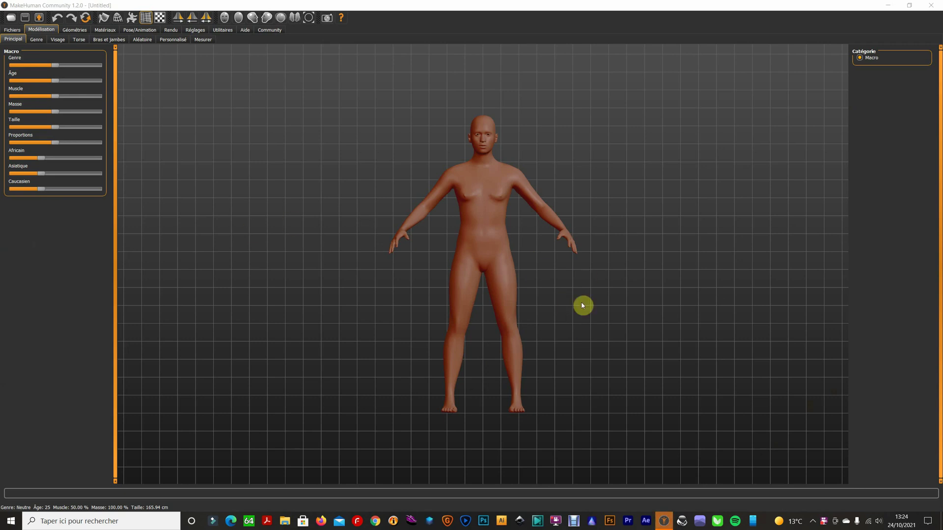
{"action": "mouse_move", "coordinate": [592, 294]}
{"action": "left_mouse_down"}
{"action": "mouse_move", "coordinate": [536, 304]}
{"action": "mouse_move", "coordinate": [595, 301]}
{"action": "mouse_move", "coordinate": [573, 329]}
{"action": "mouse_move", "coordinate": [532, 309]}
{"action": "mouse_move", "coordinate": [607, 303]}
{"action": "mouse_move", "coordinate": [480, 290]}
{"action": "mouse_move", "coordinate": [534, 316]}
{"action": "mouse_move", "coordinate": [598, 316]}
{"action": "mouse_move", "coordinate": [529, 311]}
{"action": "mouse_move", "coordinate": [570, 309]}
{"action": "left_mouse_up"}
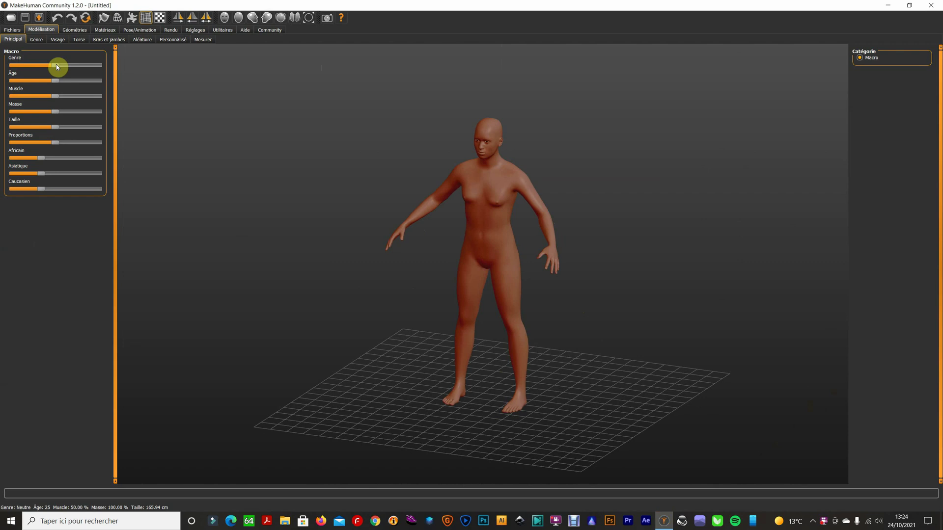
{"action": "mouse_move", "coordinate": [57, 66]}
{"action": "left_mouse_down"}
{"action": "mouse_move", "coordinate": [22, 66]}
{"action": "mouse_move", "coordinate": [9, 84]}
{"action": "mouse_move", "coordinate": [55, 85]}
{"action": "left_mouse_up"}
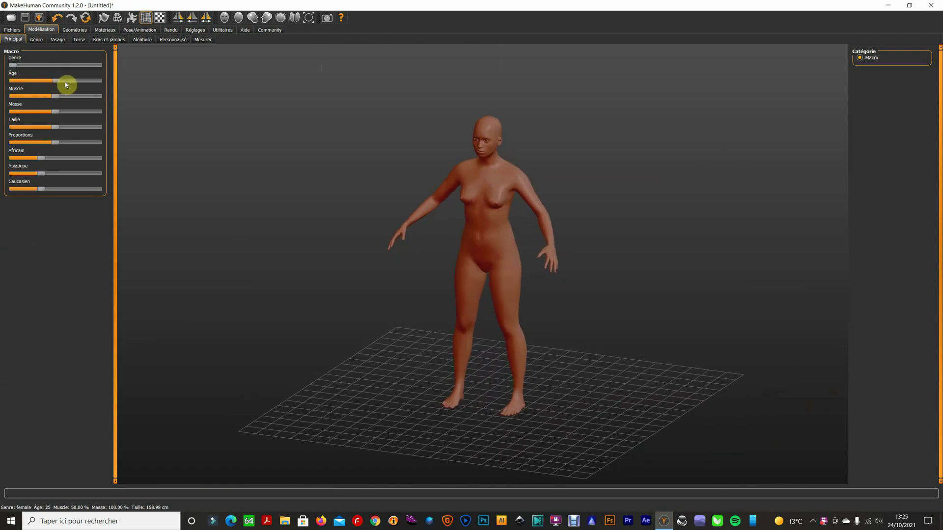
{"action": "left_click_drag", "start_coordinate": [472, 275], "coordinate": [261, 220]}
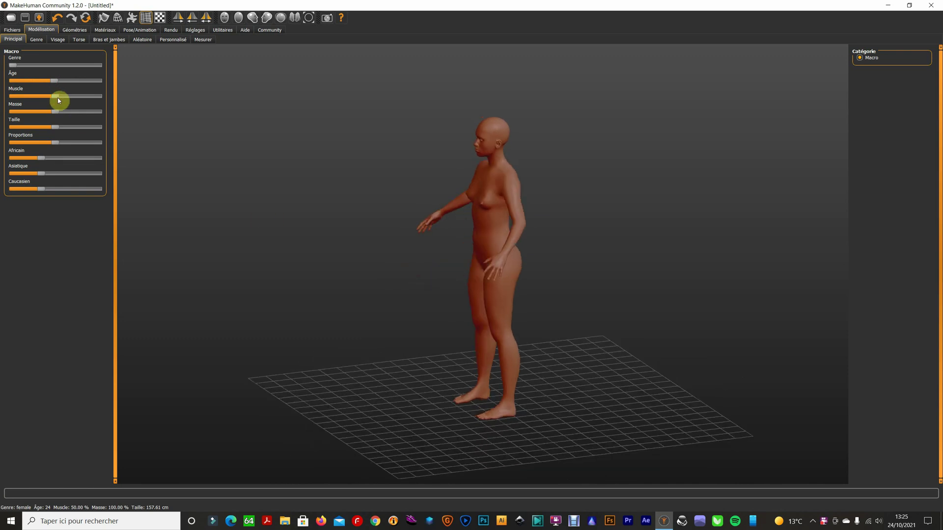
- Raise muscle to 75.40% and height to 167.49 cm
{"action": "left_click_drag", "start_coordinate": [57, 96], "coordinate": [77, 102]}
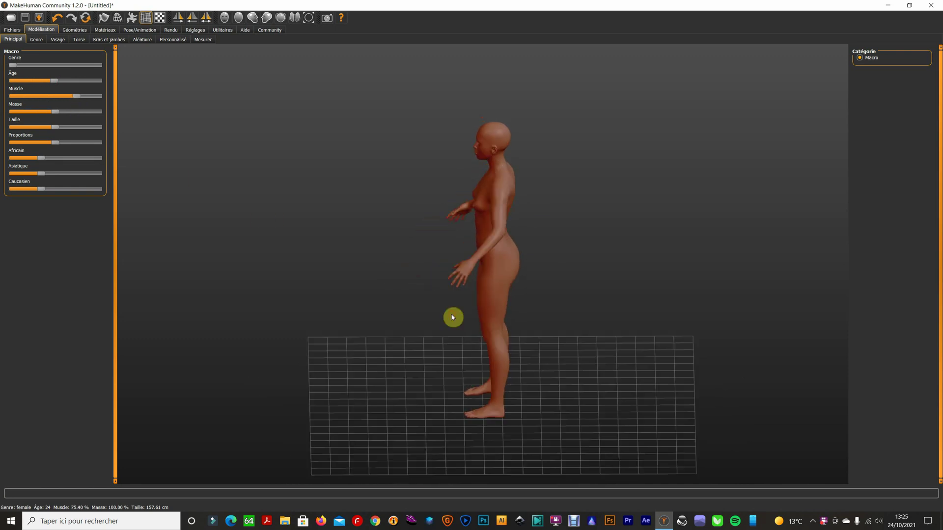
{"action": "left_click_drag", "start_coordinate": [451, 316], "coordinate": [294, 314]}
{"action": "left_click_drag", "start_coordinate": [57, 129], "coordinate": [61, 128]}
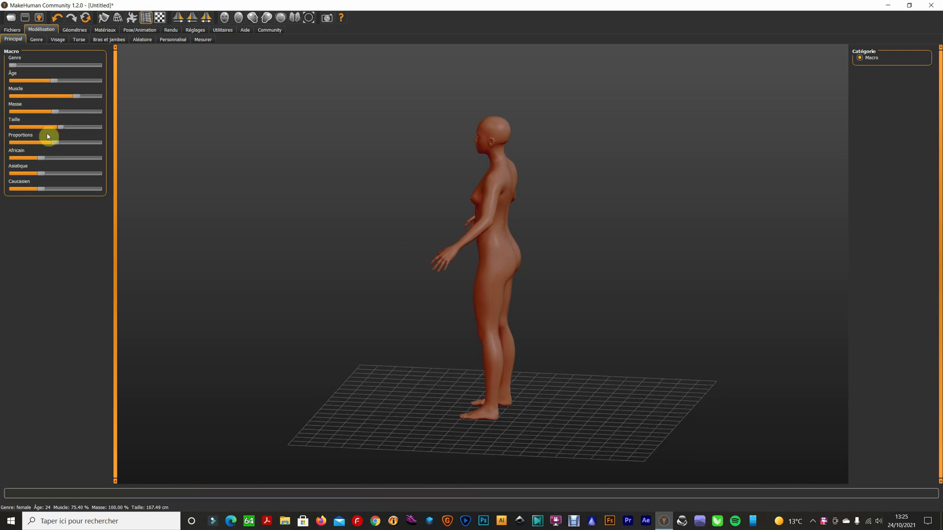
{"action": "left_click_drag", "start_coordinate": [170, 203], "coordinate": [200, 204]}
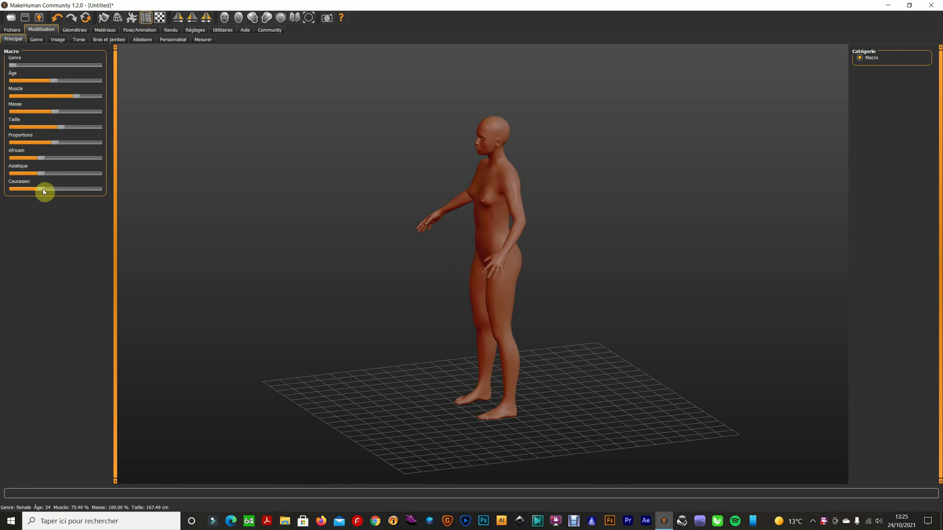
{"action": "left_click_drag", "start_coordinate": [28, 192], "coordinate": [30, 191]}
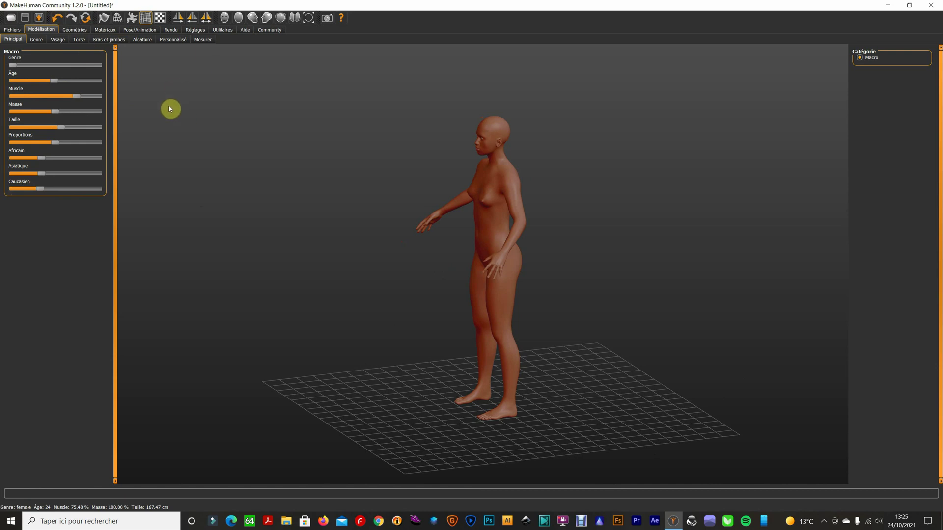
- Increase the Taille de la poitrine slider on the Genre tab for larger breasts
{"action": "left_click", "coordinate": [40, 43]}
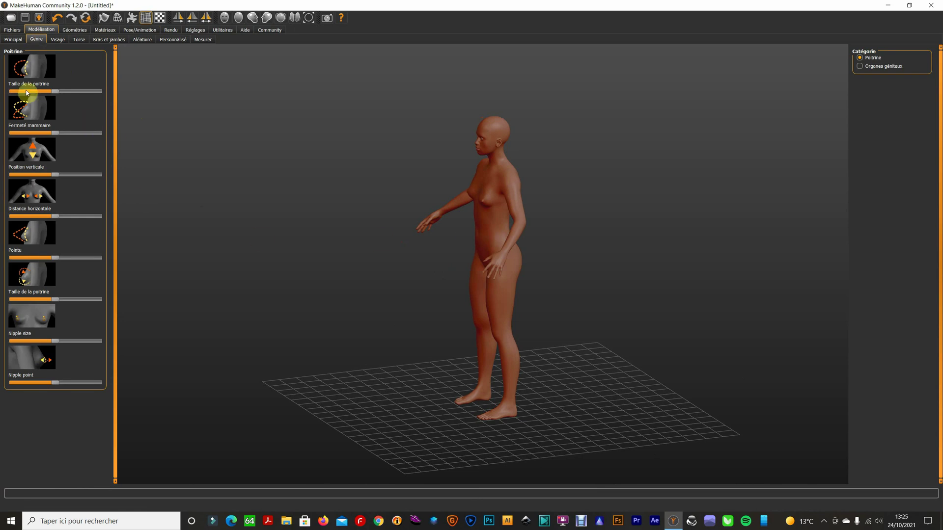
{"action": "left_click_drag", "start_coordinate": [174, 179], "coordinate": [356, 244]}
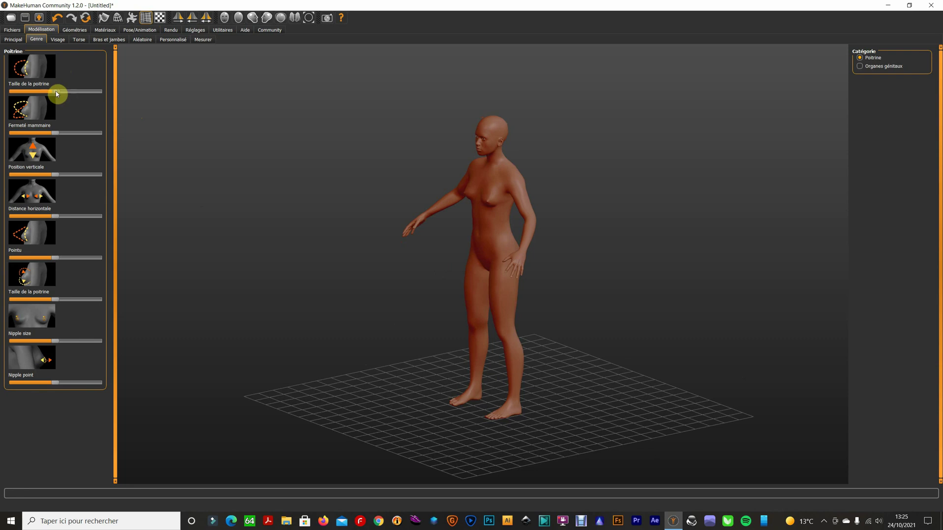
{"action": "left_click_drag", "start_coordinate": [56, 92], "coordinate": [74, 91]}
{"action": "mouse_move", "coordinate": [395, 252]}
{"action": "left_mouse_down"}
{"action": "mouse_move", "coordinate": [431, 266]}
{"action": "mouse_move", "coordinate": [407, 259]}
{"action": "left_mouse_up"}
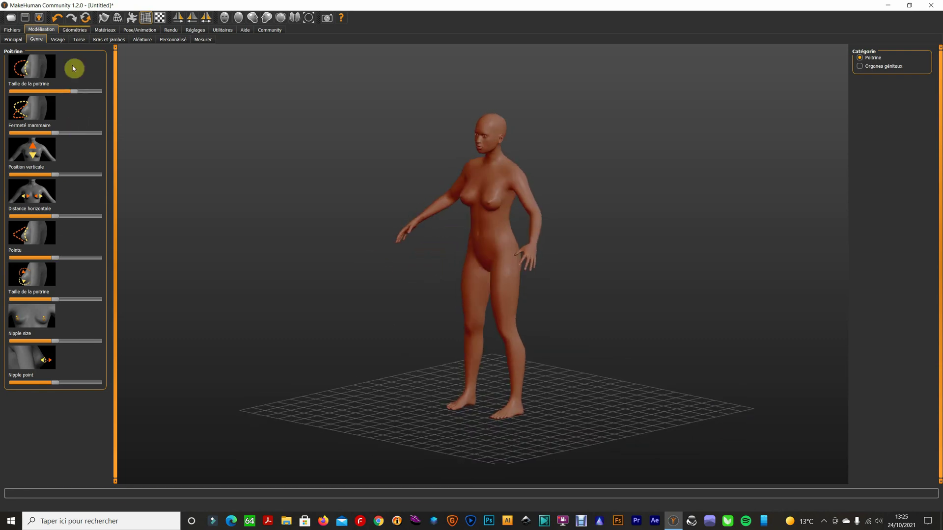
- Browse the Visage, Torse, Bras et jambes and Personnalisé modelling tabs
{"action": "left_click", "coordinate": [61, 41]}
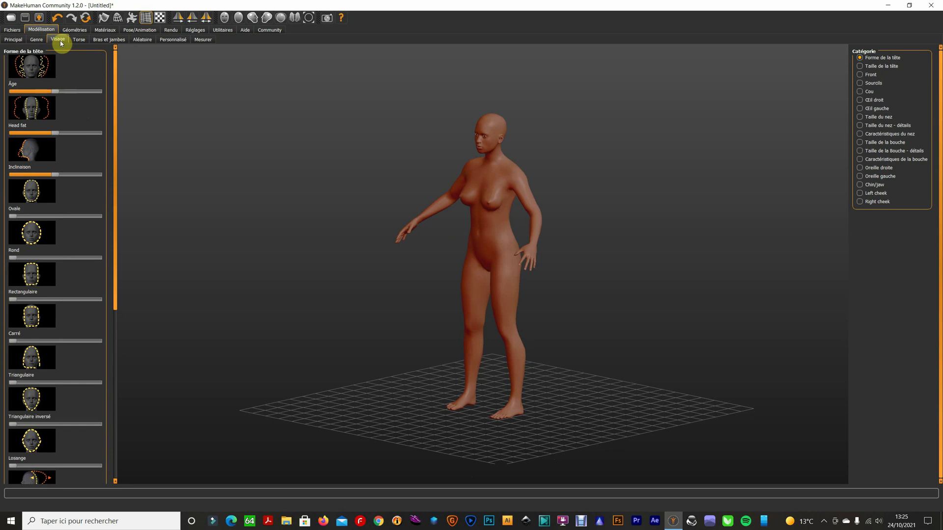
{"action": "left_click", "coordinate": [85, 41]}
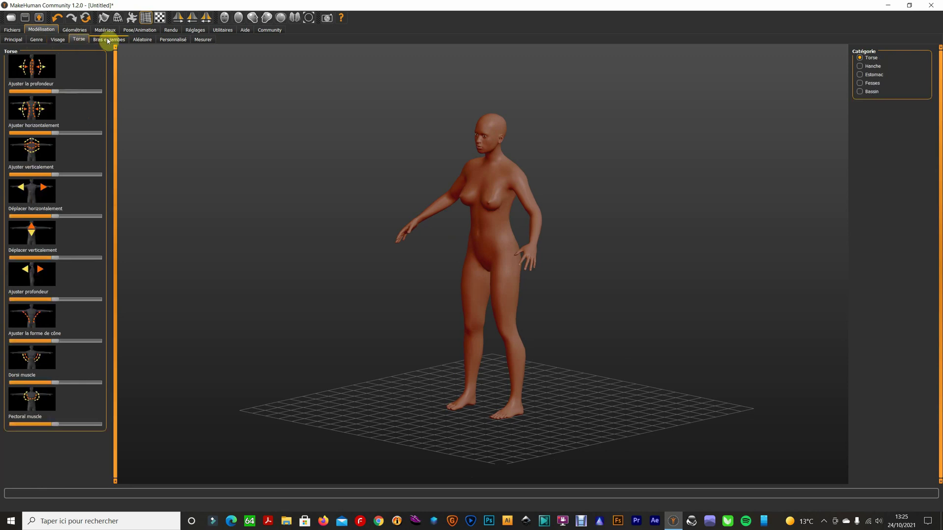
{"action": "left_click", "coordinate": [106, 40]}
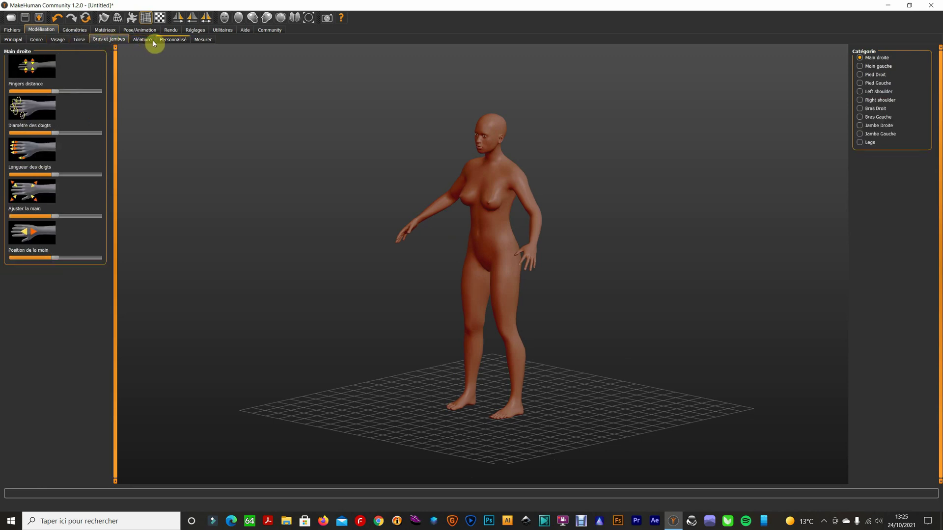
{"action": "left_click", "coordinate": [172, 40]}
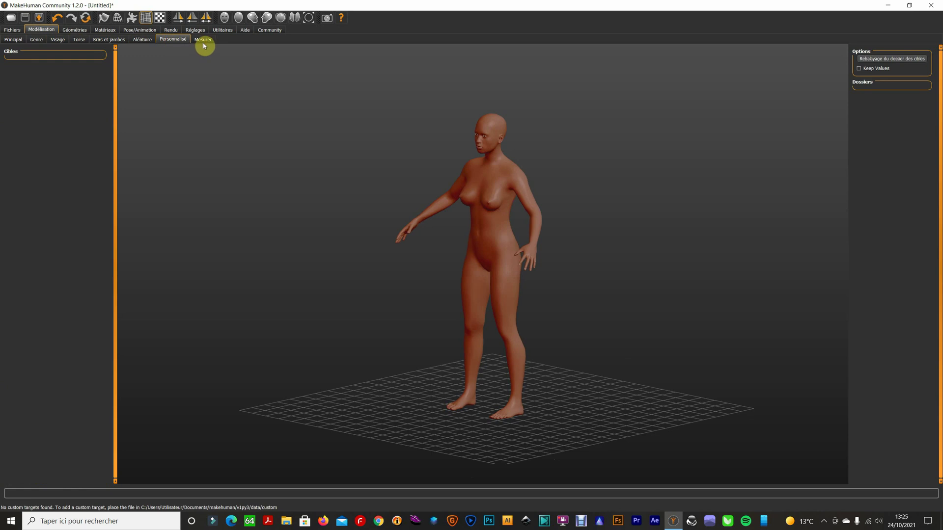
- Give the figure Braid01 braided hair from Géométries > Cheveux
{"action": "left_click", "coordinate": [78, 31]}
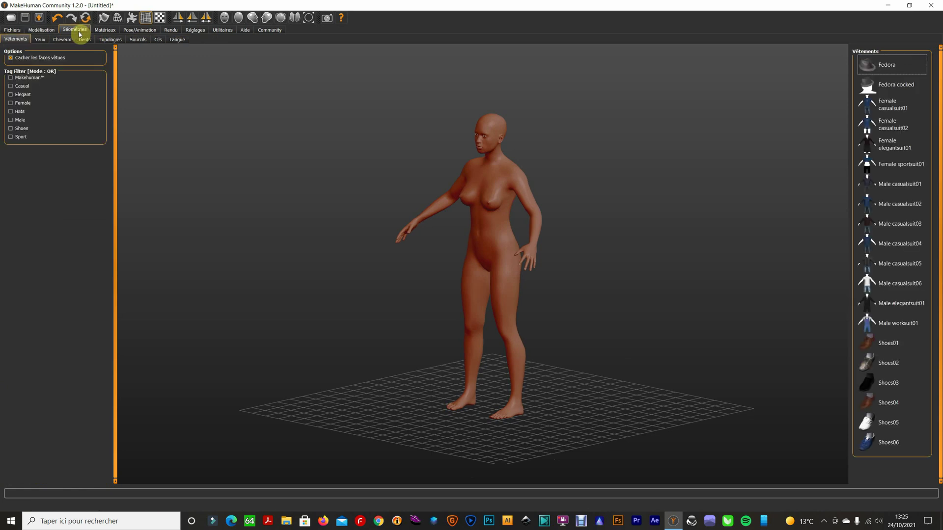
{"action": "left_click", "coordinate": [42, 40]}
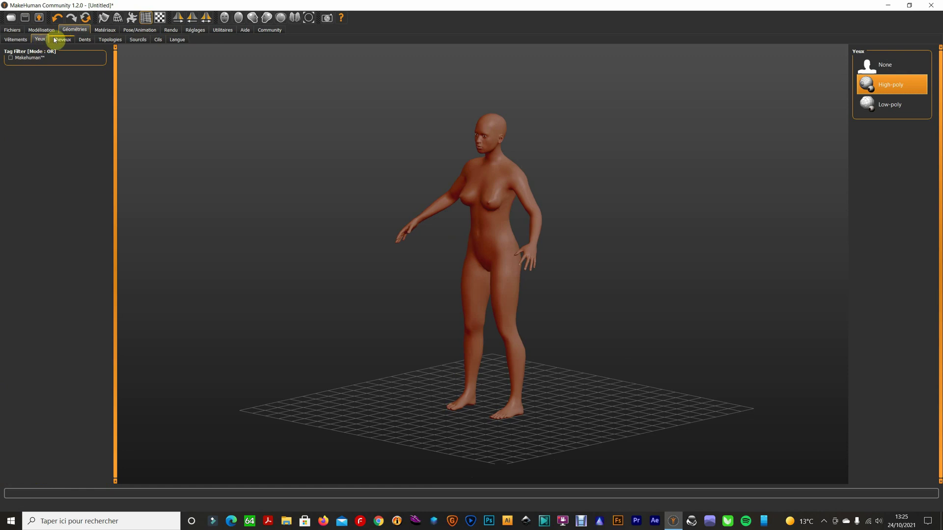
{"action": "left_click", "coordinate": [64, 40]}
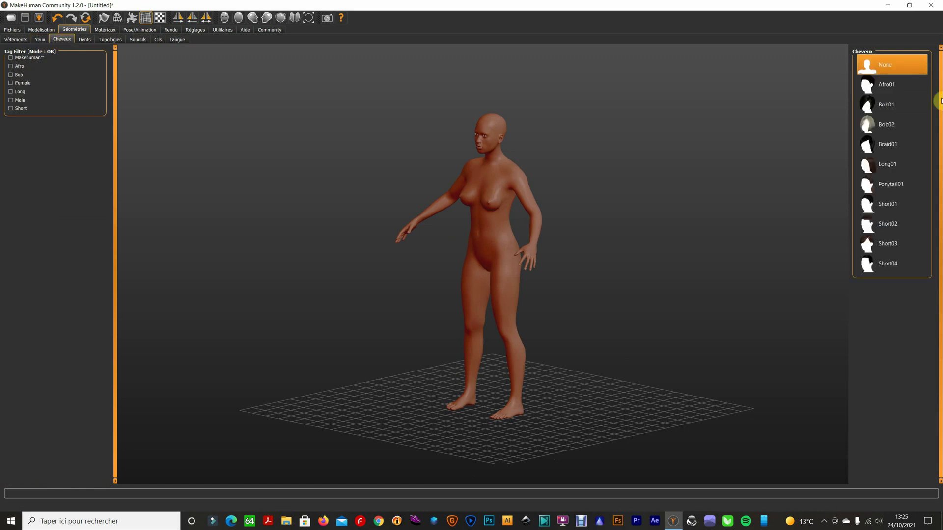
{"action": "left_click", "coordinate": [886, 146]}
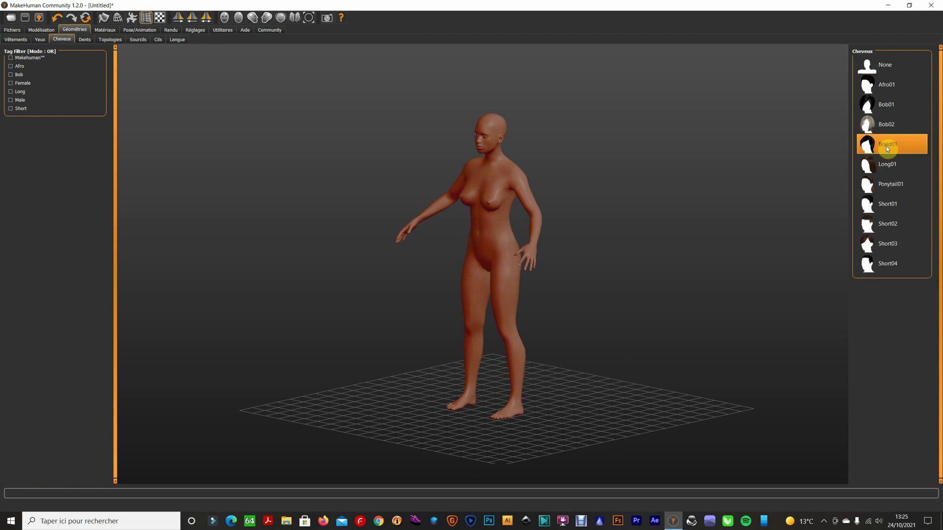
- Look through the teeth and topology options, then apply Eyebrow003 eyebrows
{"action": "left_click", "coordinate": [85, 40]}
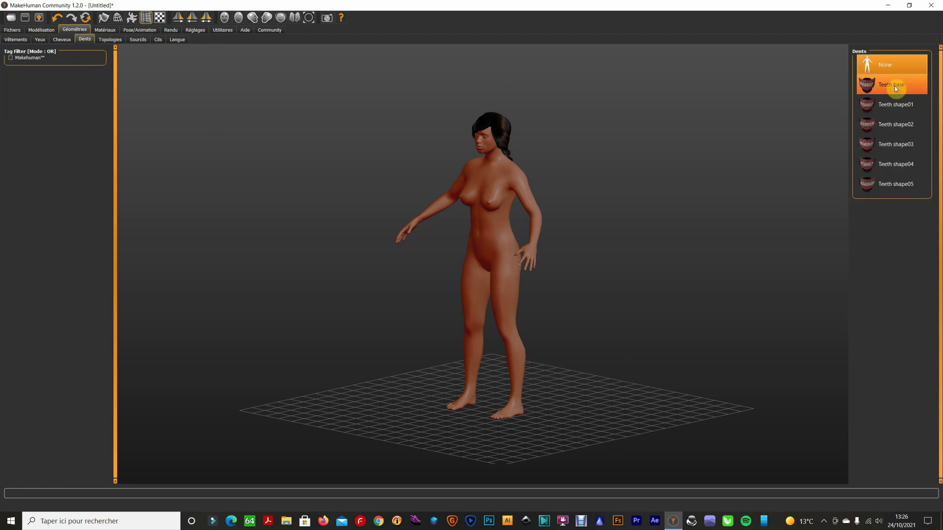
{"action": "left_click", "coordinate": [109, 40]}
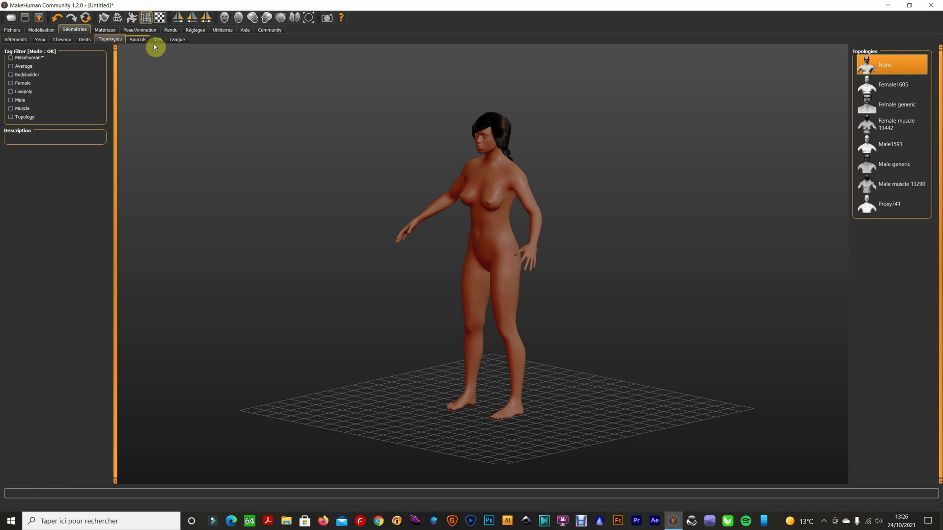
{"action": "left_click", "coordinate": [138, 40]}
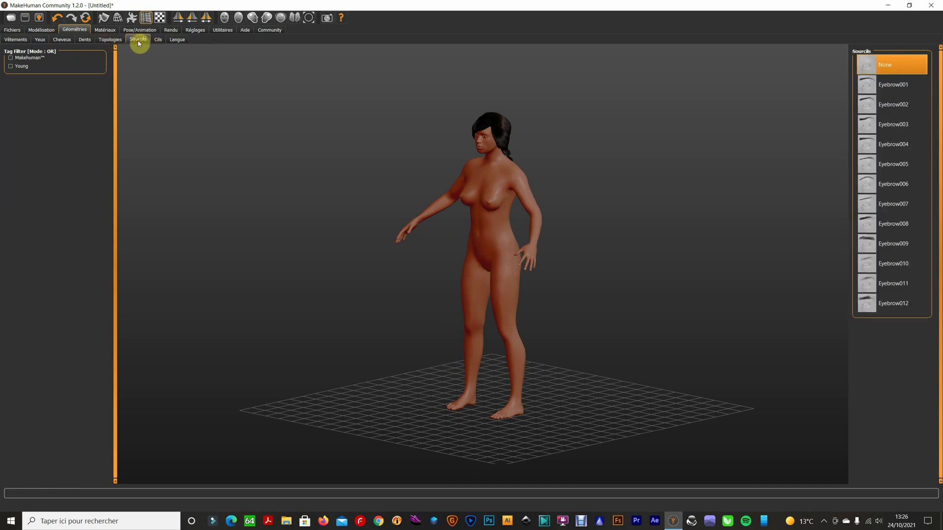
{"action": "left_click", "coordinate": [867, 131]}
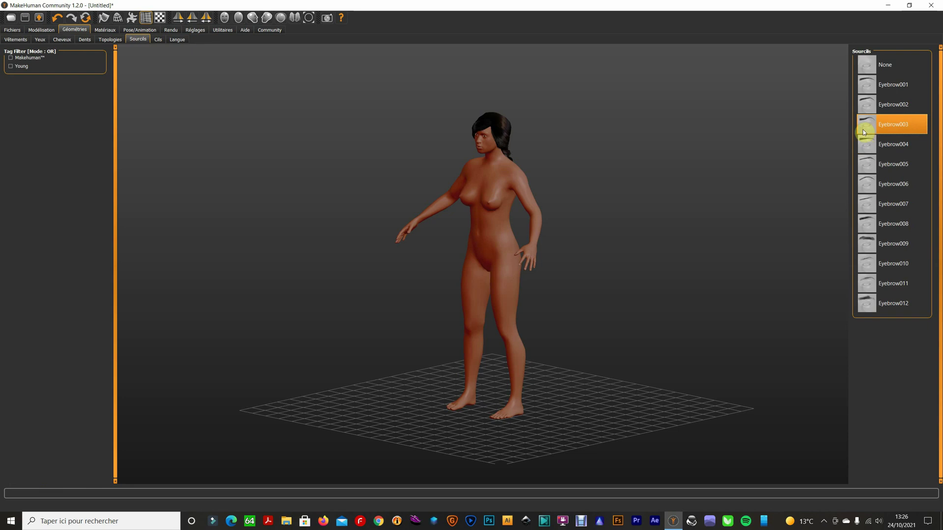
- Compare Eyebrow004, Eyebrow003 and Eyebrow002, then settle on Eyebrow008 eyebrows
{"action": "scroll", "coordinate": [479, 138], "scroll_direction": "down", "scroll_amount": 2}
{"action": "scroll", "coordinate": [502, 137], "scroll_direction": "up", "scroll_amount": 4}
{"action": "scroll", "coordinate": [506, 113], "scroll_direction": "up", "scroll_amount": 2}
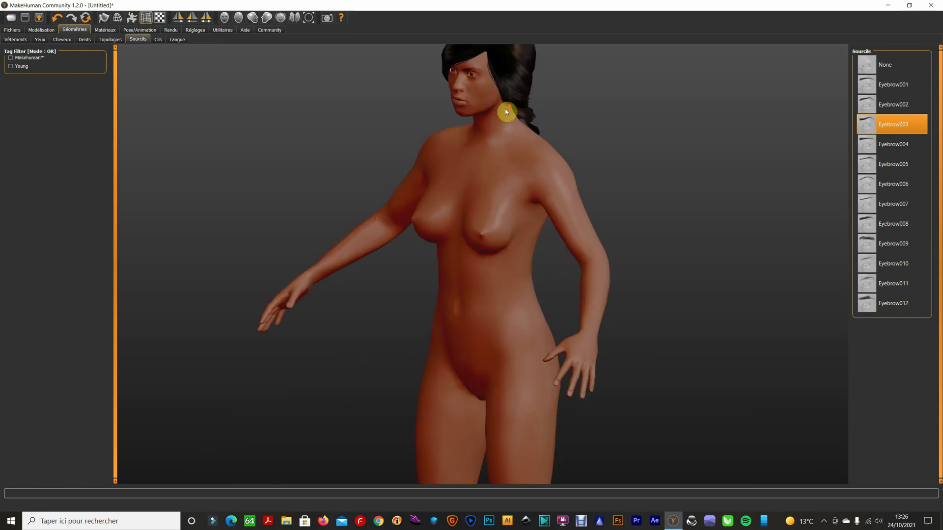
{"action": "scroll", "coordinate": [506, 112], "scroll_direction": "up", "scroll_amount": 1}
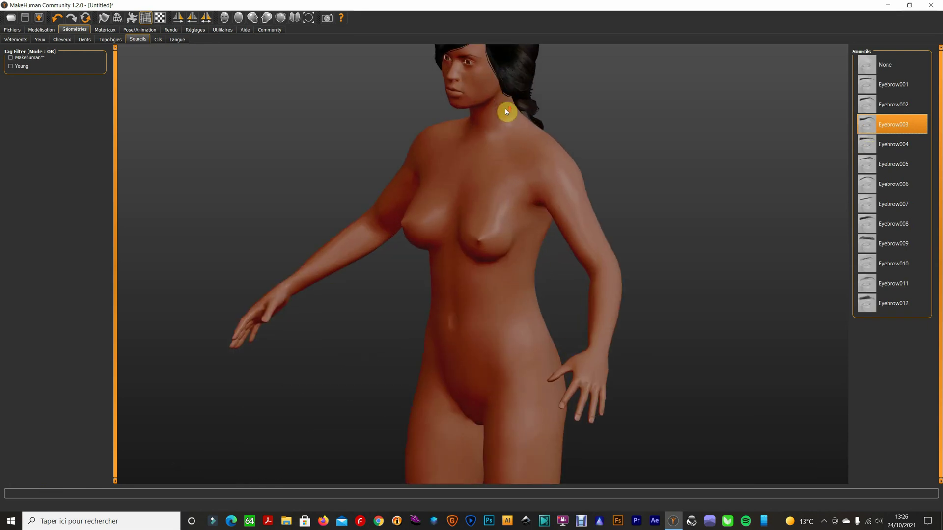
{"action": "left_click", "coordinate": [893, 147]}
{"action": "left_click", "coordinate": [899, 132]}
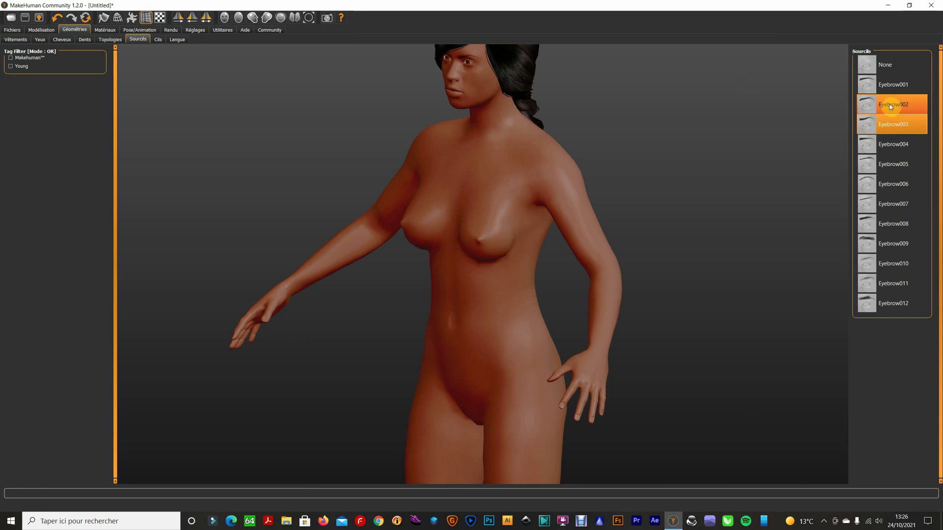
{"action": "left_click", "coordinate": [865, 101]}
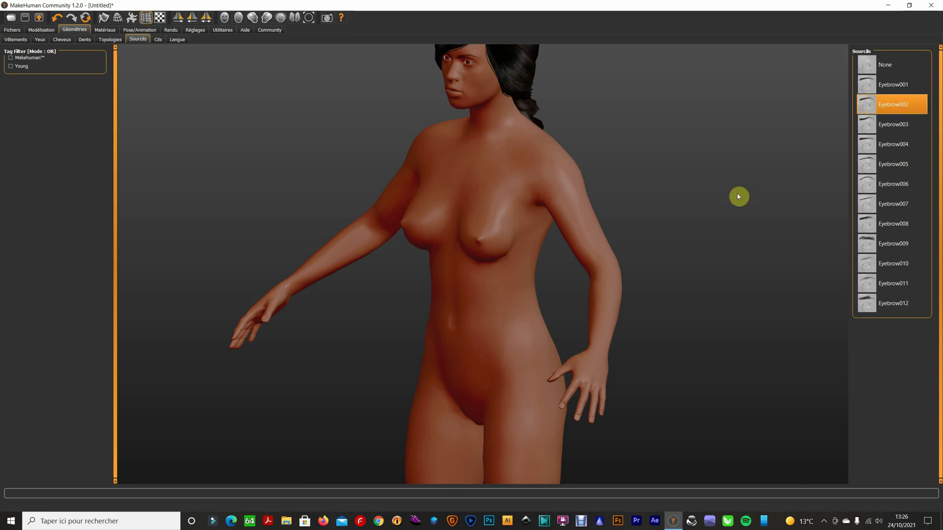
{"action": "left_click", "coordinate": [866, 225]}
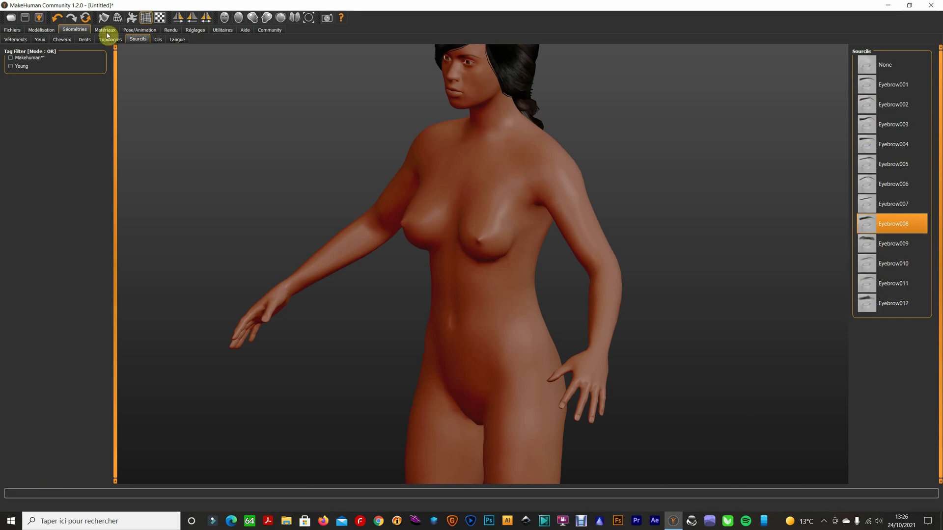
- Give the figure Eyelashes03 eyelashes and turn it to a side view
{"action": "left_click", "coordinate": [158, 41]}
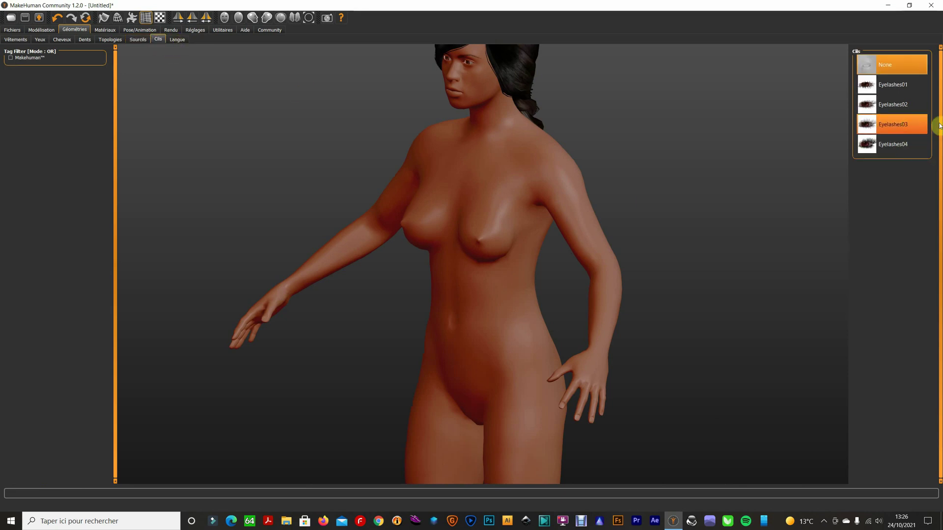
{"action": "left_click", "coordinate": [897, 128]}
{"action": "left_click_drag", "start_coordinate": [594, 173], "coordinate": [580, 170]}
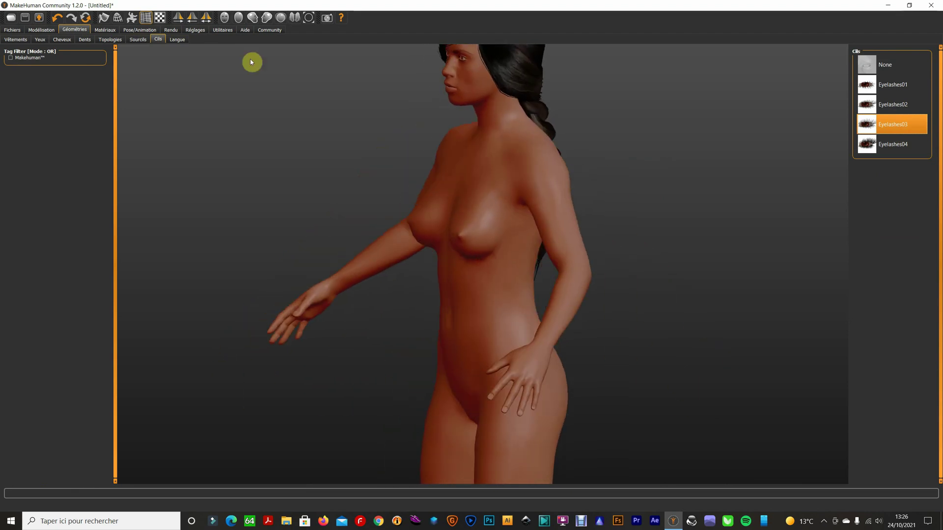
- Browse the Matériaux, Pose/Animation, Rendu, Réglages and Utilitaires sections, returning to Modélisation
{"action": "left_click", "coordinate": [108, 31]}
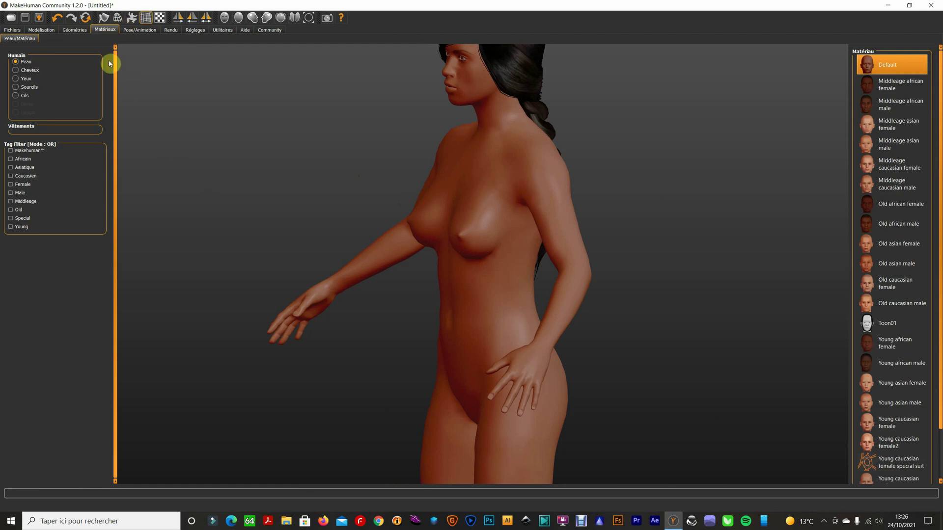
{"action": "left_click", "coordinate": [133, 30]}
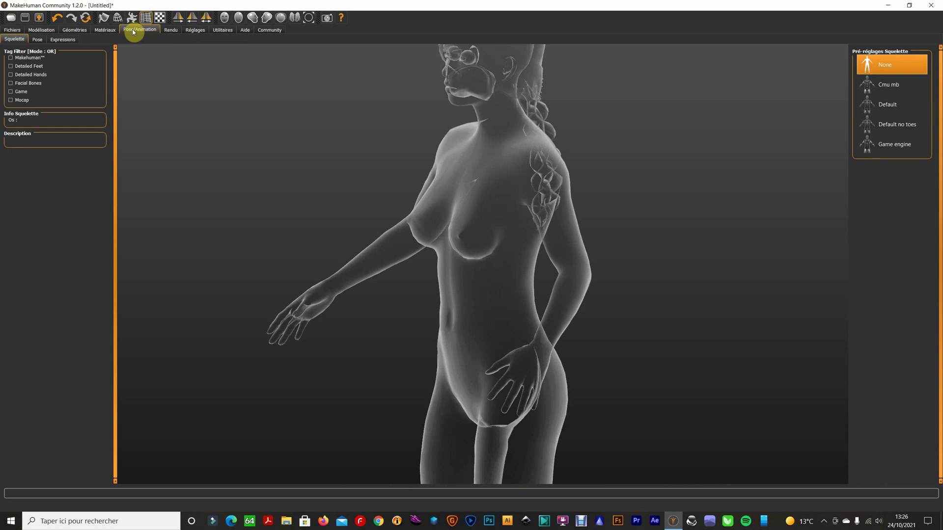
{"action": "left_click", "coordinate": [170, 31]}
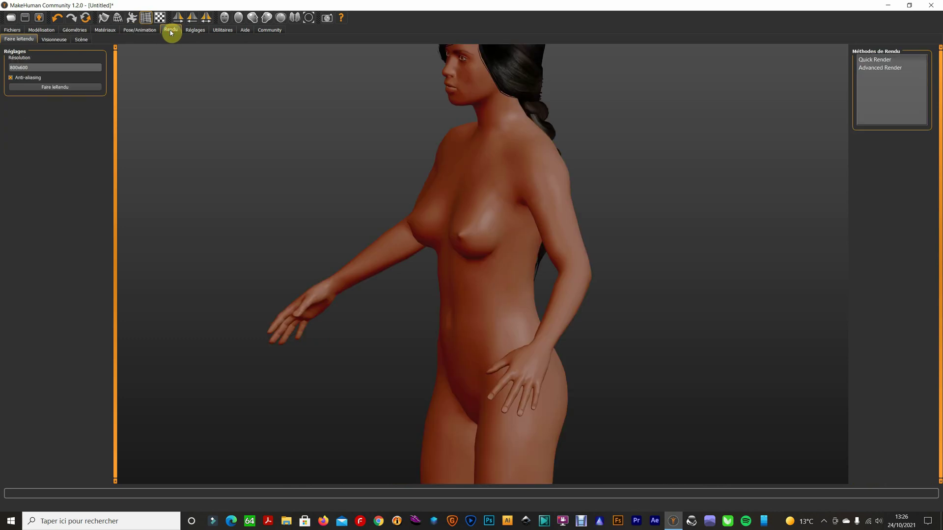
{"action": "left_click", "coordinate": [144, 31]}
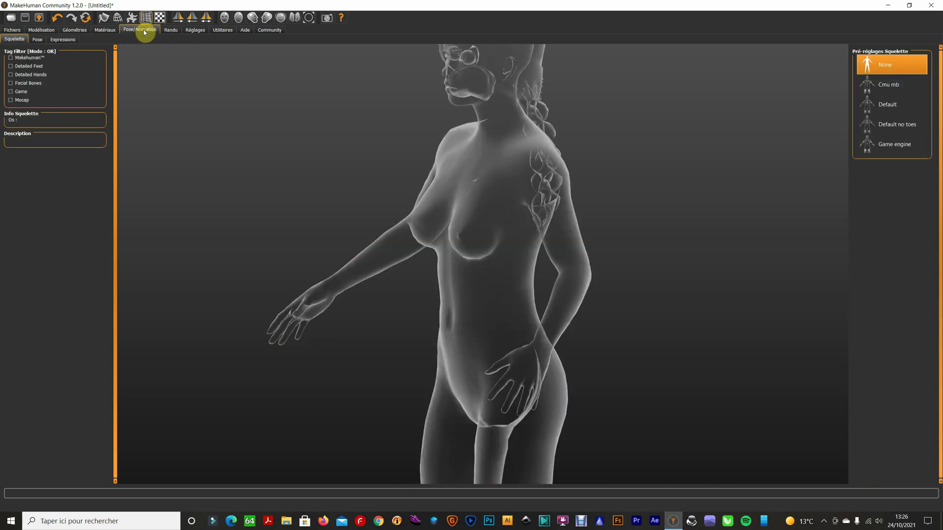
{"action": "left_click", "coordinate": [178, 31]}
{"action": "left_click", "coordinate": [196, 31]}
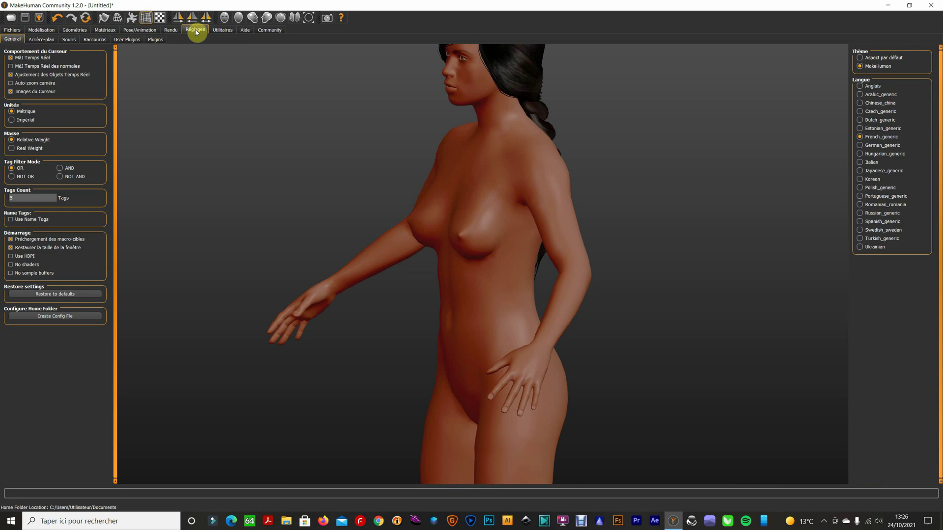
{"action": "left_click", "coordinate": [227, 30]}
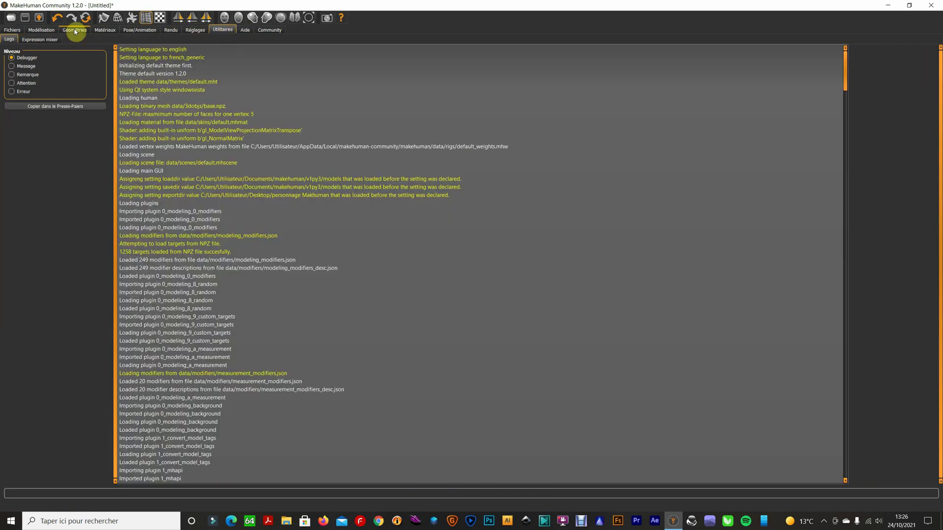
{"action": "left_click", "coordinate": [28, 32]}
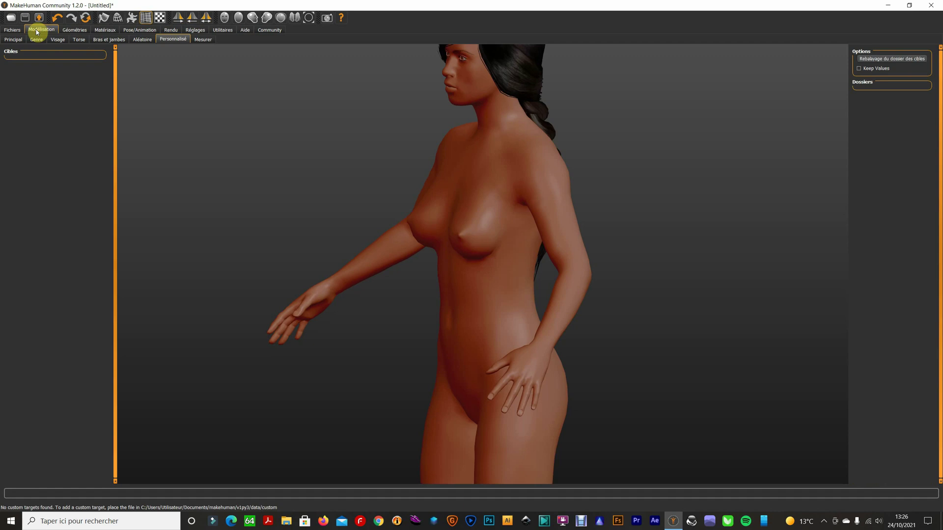
- Dress the figure in Female sportsuit01 and Shoes06 blue sneakers, checking from several angles
{"action": "left_click", "coordinate": [77, 31]}
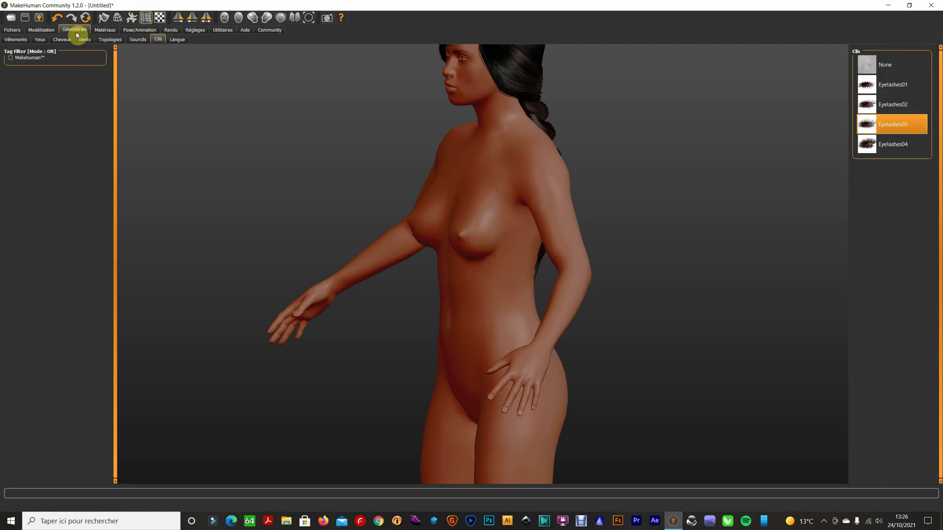
{"action": "left_click", "coordinate": [20, 40]}
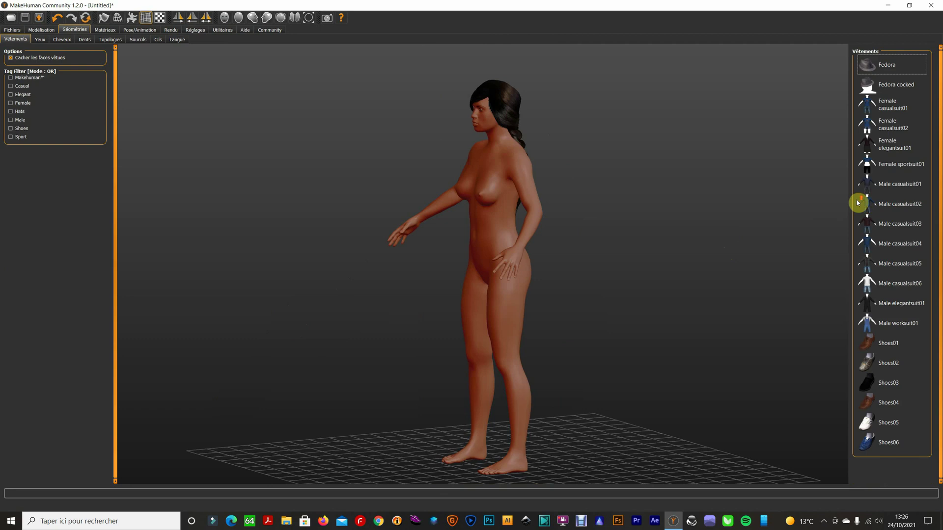
{"action": "left_click", "coordinate": [885, 179]}
{"action": "mouse_move", "coordinate": [647, 266]}
{"action": "left_mouse_down"}
{"action": "mouse_move", "coordinate": [657, 274]}
{"action": "mouse_move", "coordinate": [627, 269]}
{"action": "left_mouse_up"}
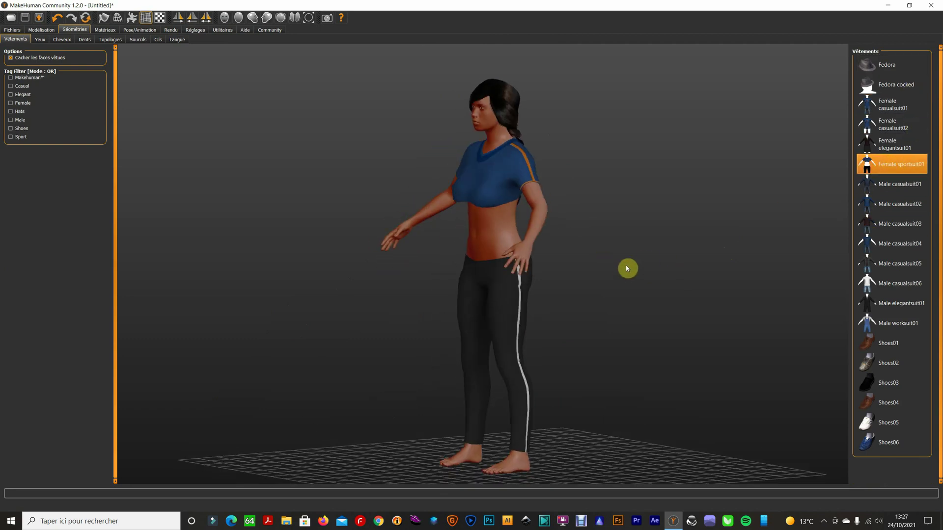
{"action": "left_click", "coordinate": [907, 445]}
{"action": "mouse_move", "coordinate": [643, 361]}
{"action": "left_mouse_down"}
{"action": "mouse_move", "coordinate": [625, 329]}
{"action": "mouse_move", "coordinate": [691, 329]}
{"action": "mouse_move", "coordinate": [647, 334]}
{"action": "left_mouse_up"}
{"action": "left_click_drag", "start_coordinate": [647, 328], "coordinate": [430, 278]}
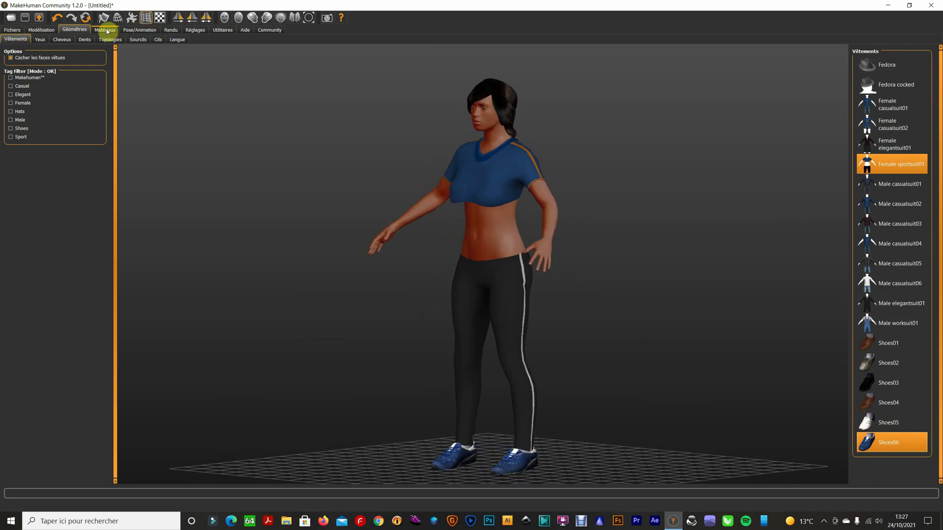
{"action": "left_click", "coordinate": [149, 31]}
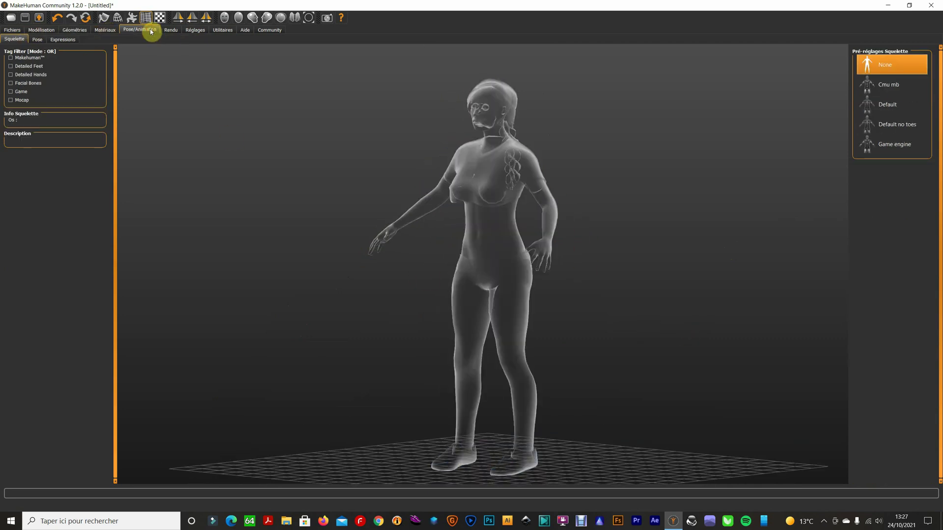
- Try the Tpose preset and orbit around the posed figure
{"action": "left_click", "coordinate": [39, 40]}
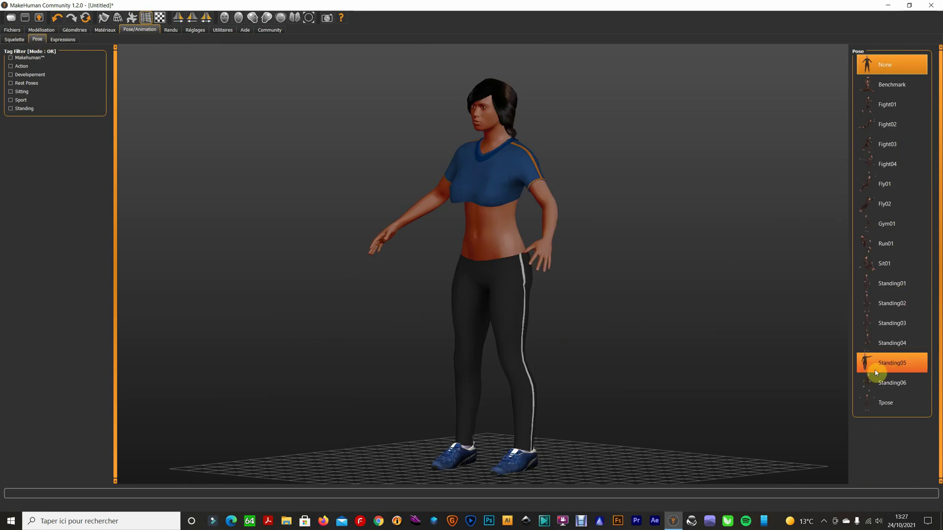
{"action": "left_click", "coordinate": [874, 402]}
{"action": "left_click_drag", "start_coordinate": [524, 314], "coordinate": [497, 305]}
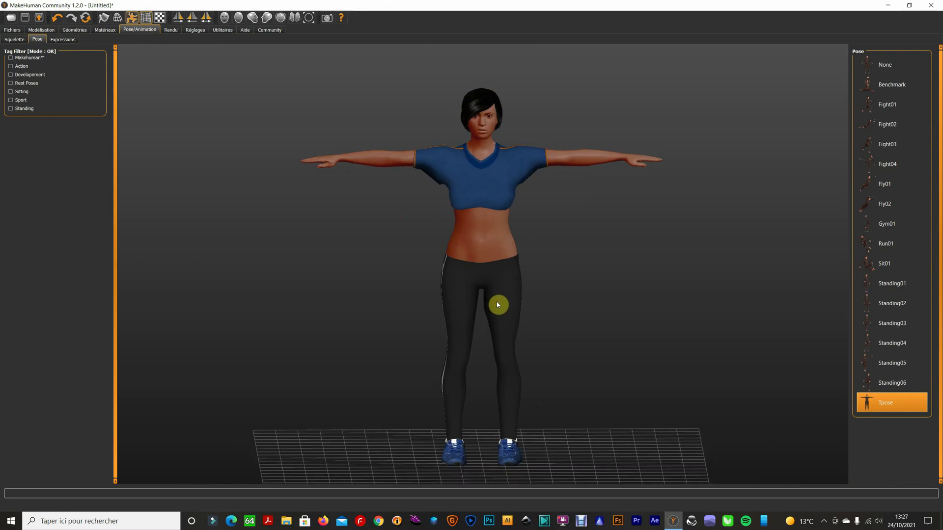
{"action": "mouse_move", "coordinate": [557, 277]}
{"action": "left_mouse_down"}
{"action": "mouse_move", "coordinate": [488, 276]}
{"action": "mouse_move", "coordinate": [583, 289]}
{"action": "left_mouse_up"}
{"action": "left_click_drag", "start_coordinate": [763, 264], "coordinate": [744, 265]}
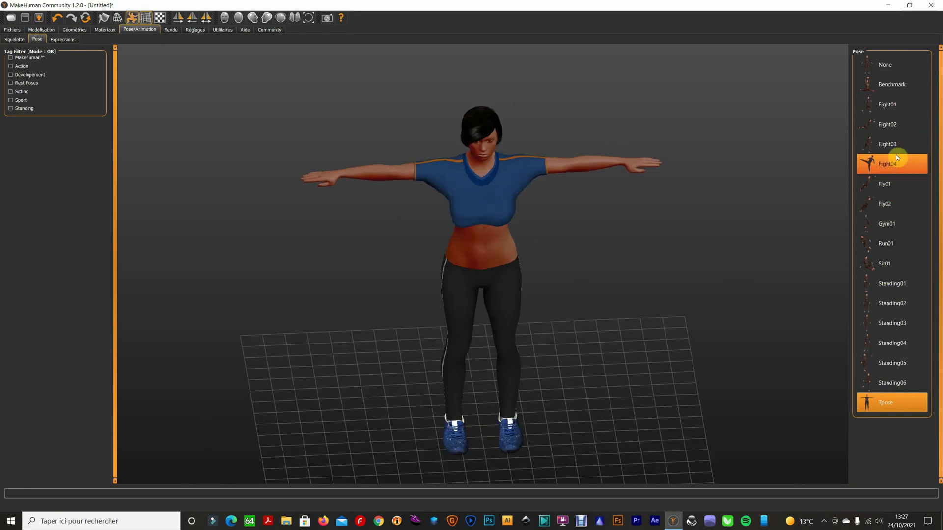
- Switch the figure to the Gym01 handstand pose and zoom out to view it
{"action": "left_click", "coordinate": [890, 225]}
{"action": "left_click_drag", "start_coordinate": [511, 316], "coordinate": [556, 310]}
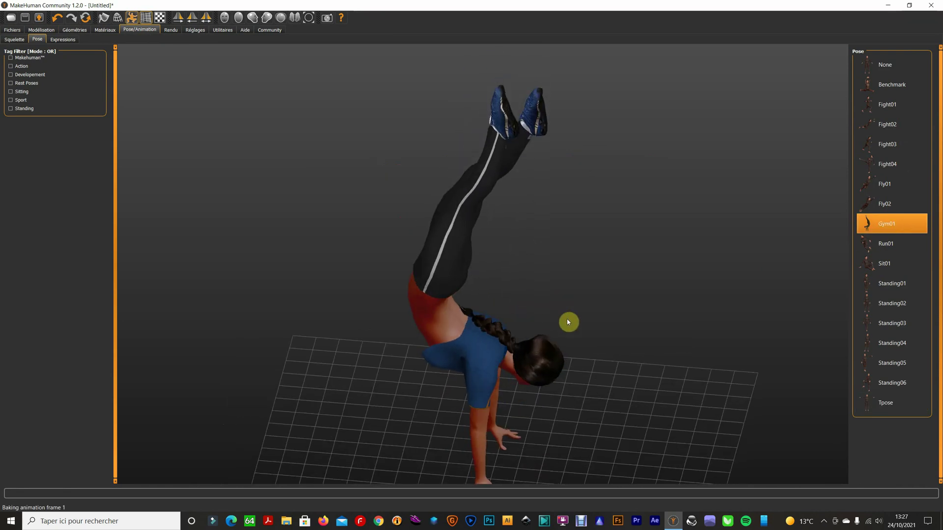
{"action": "scroll", "coordinate": [550, 302], "scroll_direction": "down", "scroll_amount": 3}
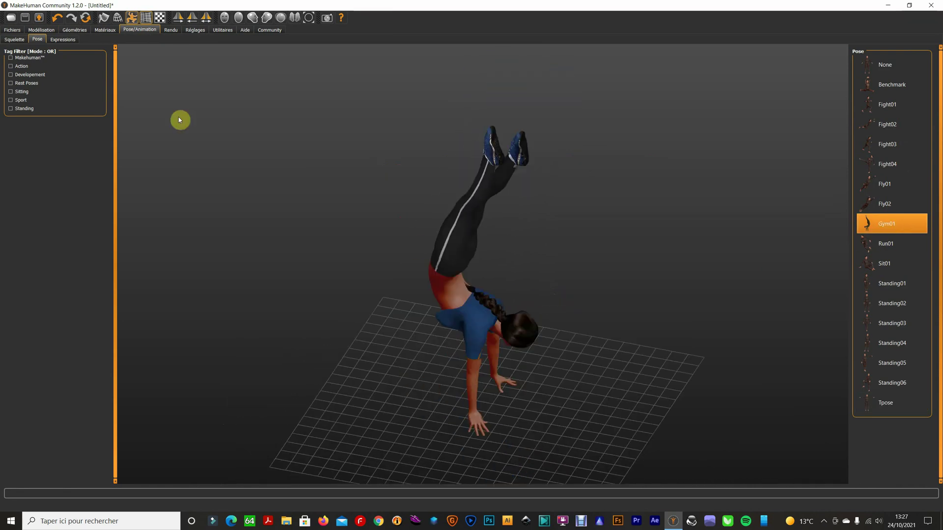
{"action": "left_click", "coordinate": [39, 17]}
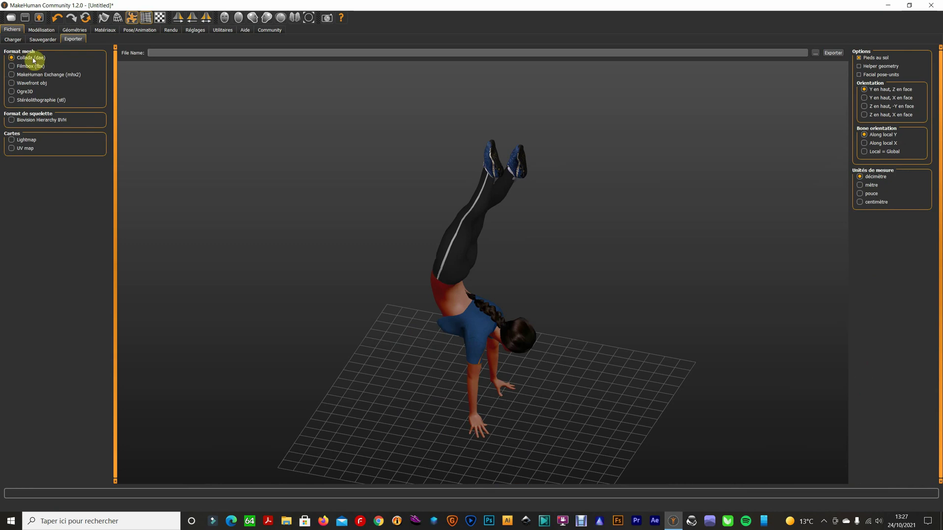
- Export the model as Collada (dae) file femme4 and launch Vue
{"action": "left_click", "coordinate": [158, 51]}
{"action": "type", "text": "fe"}
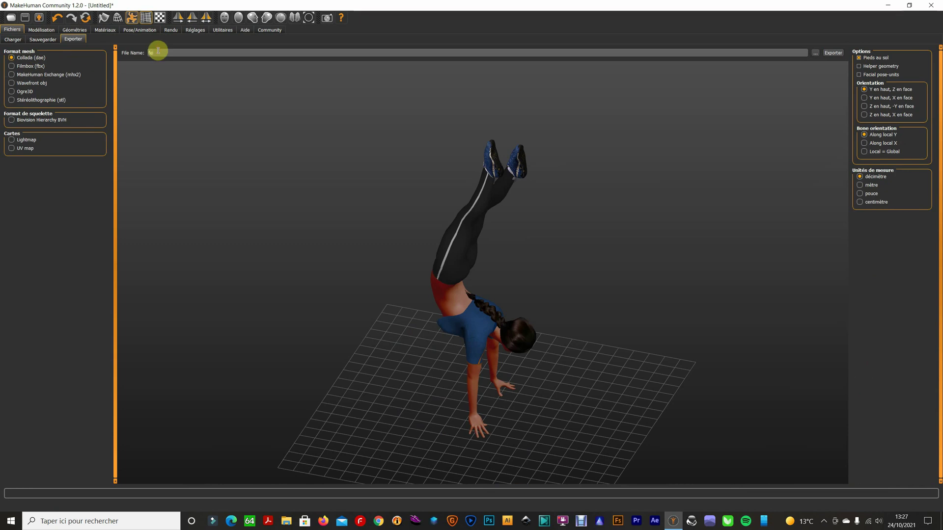
{"action": "type", "text": "mme4"}
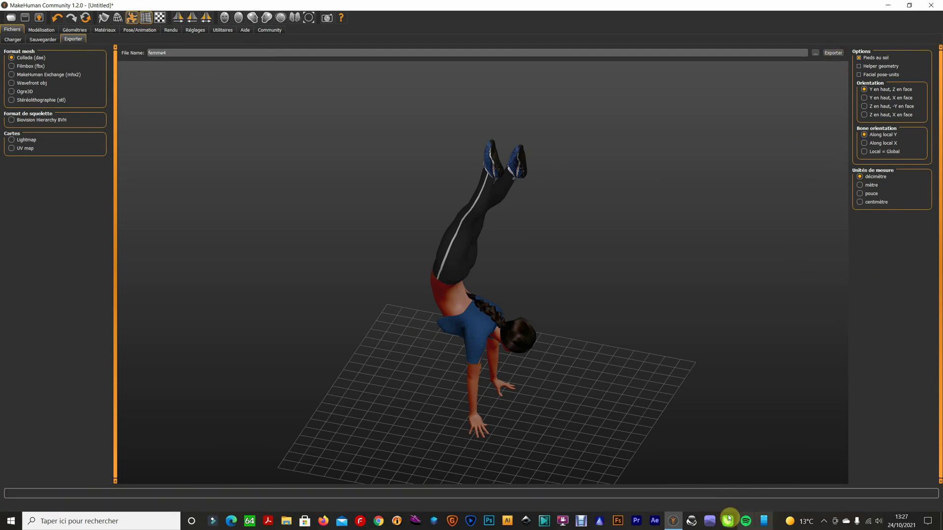
{"action": "left_click", "coordinate": [710, 522]}
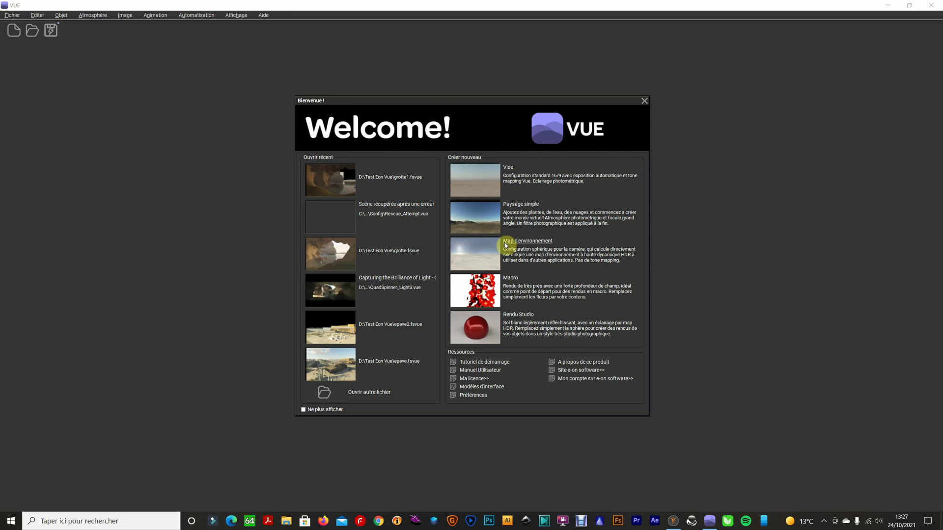
- Start a desert scene template with converted gamma and import the femme4 model
{"action": "left_click", "coordinate": [506, 244]}
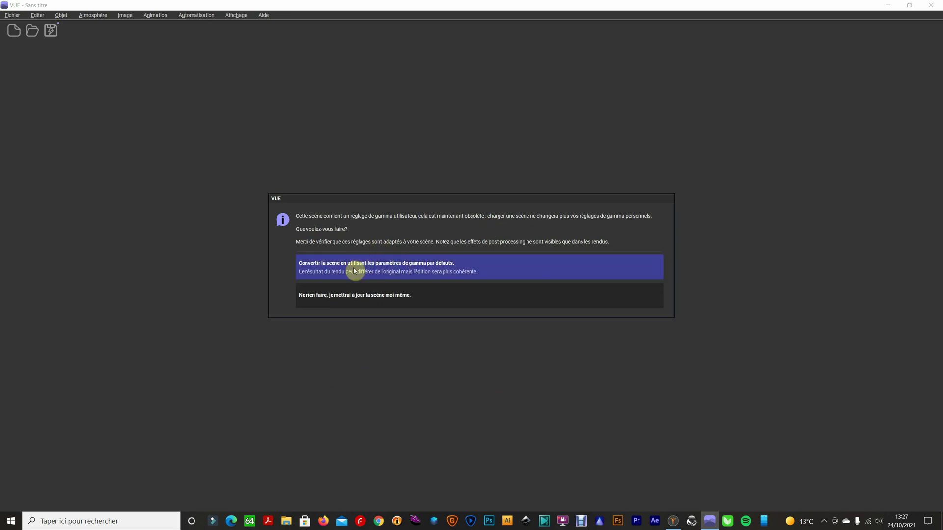
{"action": "left_click", "coordinate": [362, 255]}
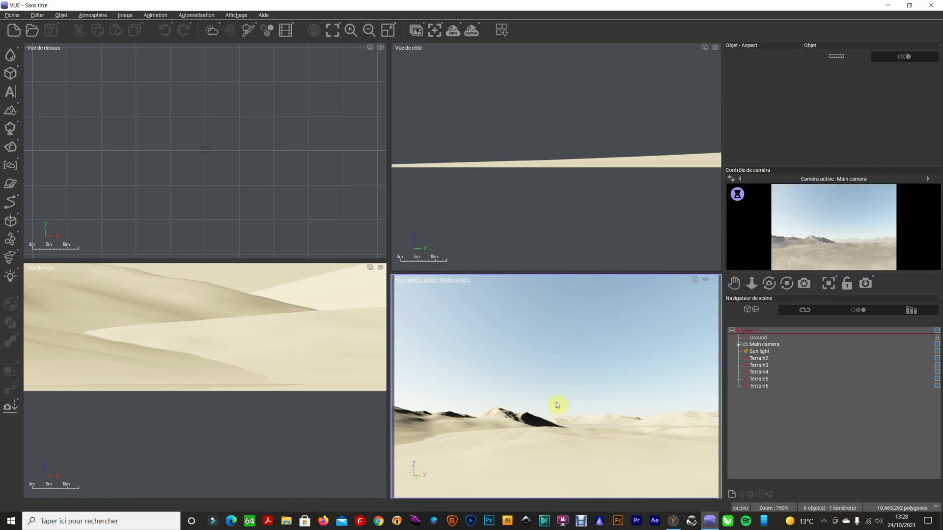
{"action": "left_click", "coordinate": [10, 15]}
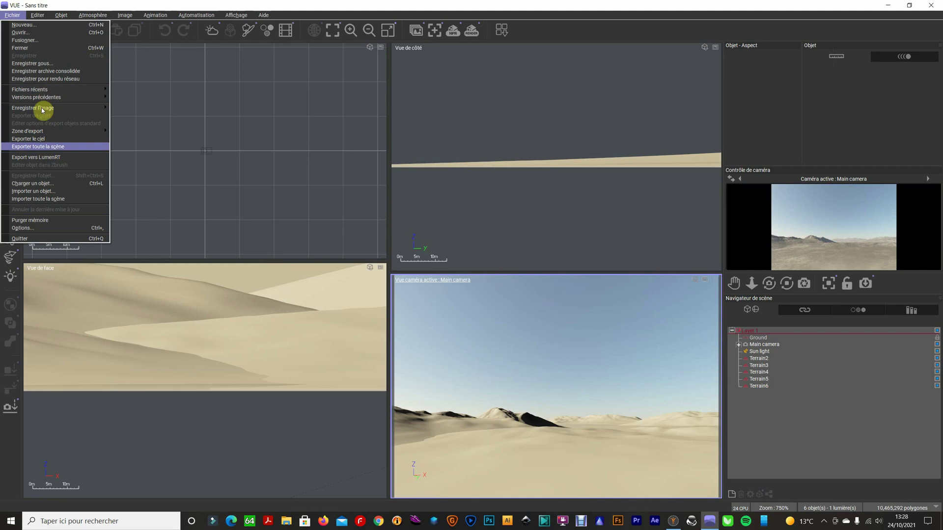
{"action": "left_click", "coordinate": [42, 195]}
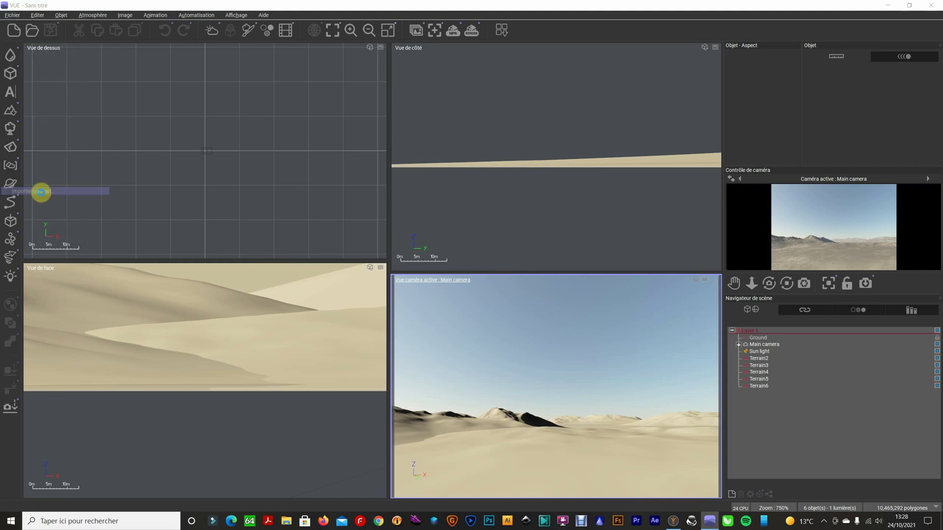
{"action": "left_click_drag", "start_coordinate": [600, 187], "coordinate": [600, 267]}
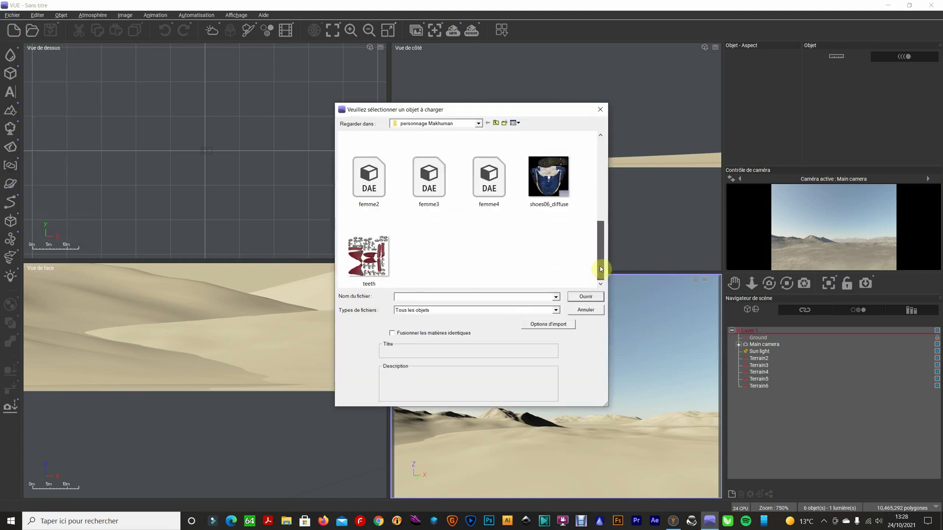
{"action": "double_click", "coordinate": [487, 190]}
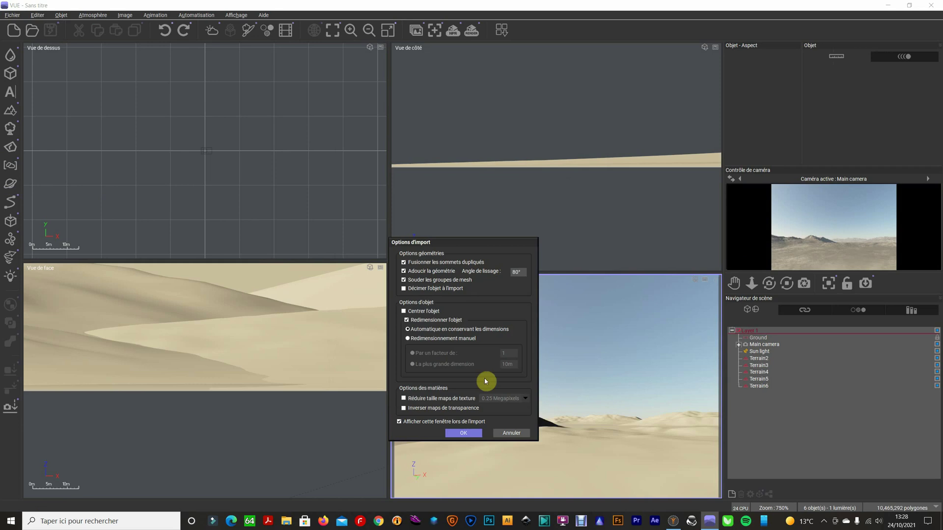
{"action": "left_click", "coordinate": [465, 430]}
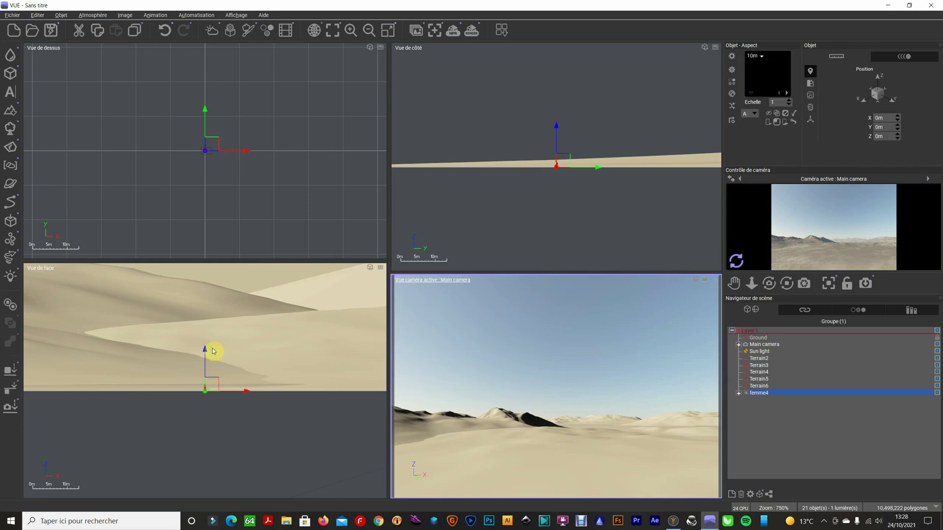
- Move femme4 out onto the dunes in the Top and Front views and drop it onto the ground
{"action": "left_click", "coordinate": [248, 185]}
{"action": "scroll", "coordinate": [248, 185], "scroll_direction": "down", "scroll_amount": 2}
{"action": "scroll", "coordinate": [248, 185], "scroll_direction": "down", "scroll_amount": 2}
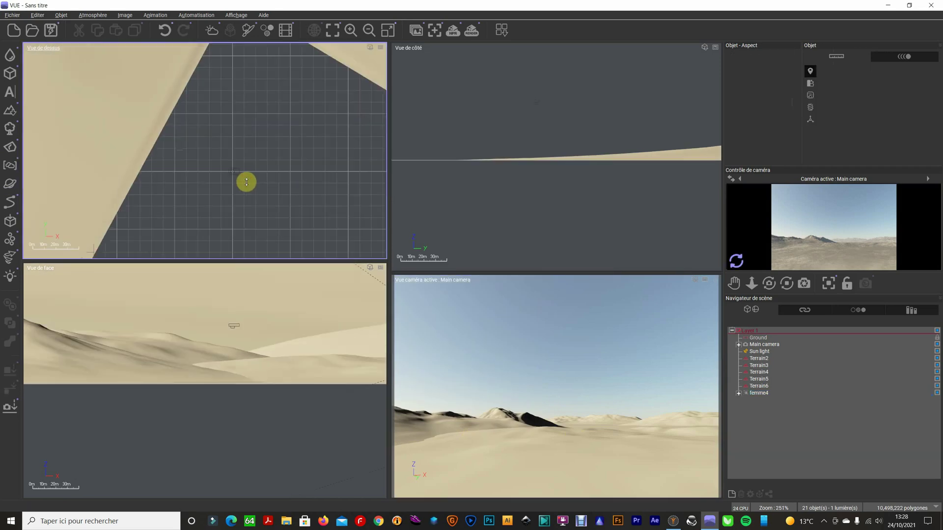
{"action": "scroll", "coordinate": [248, 185], "scroll_direction": "down", "scroll_amount": 2}
{"action": "scroll", "coordinate": [249, 185], "scroll_direction": "down", "scroll_amount": 2}
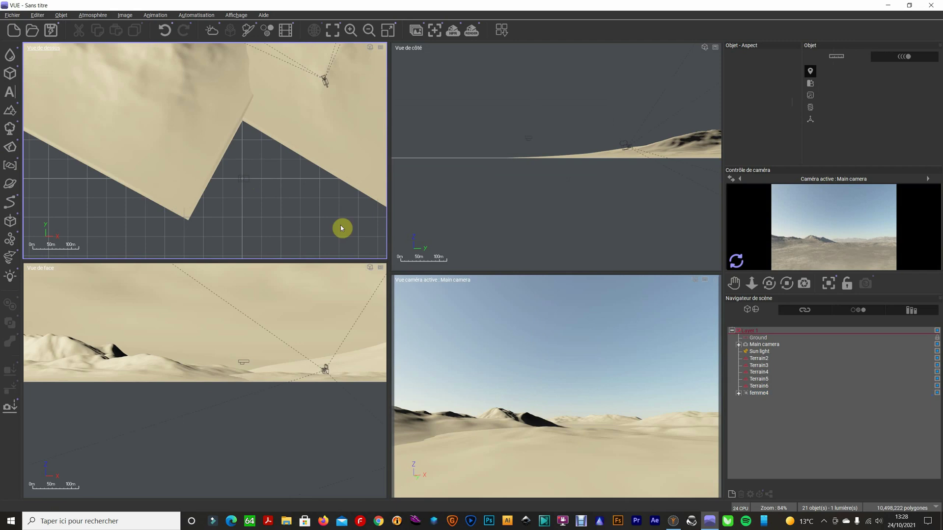
{"action": "left_click", "coordinate": [759, 393]}
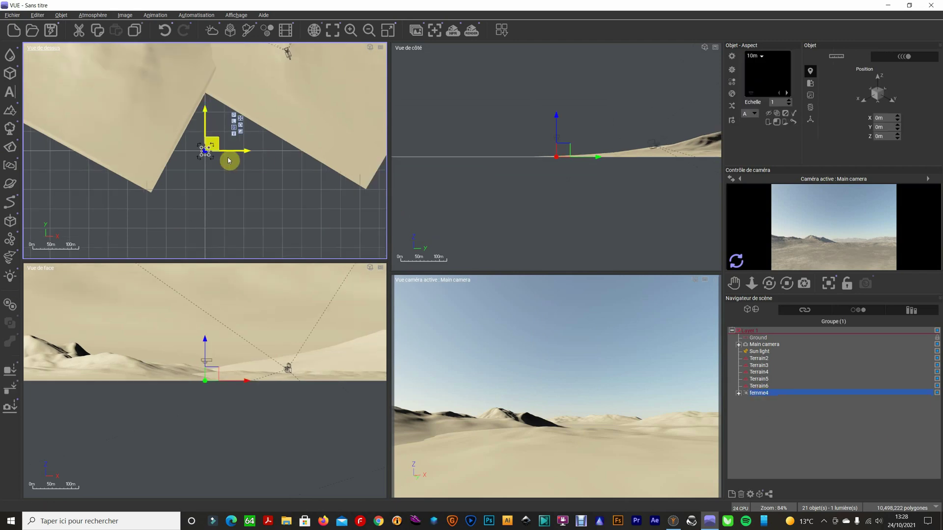
{"action": "left_click_drag", "start_coordinate": [205, 151], "coordinate": [272, 33]}
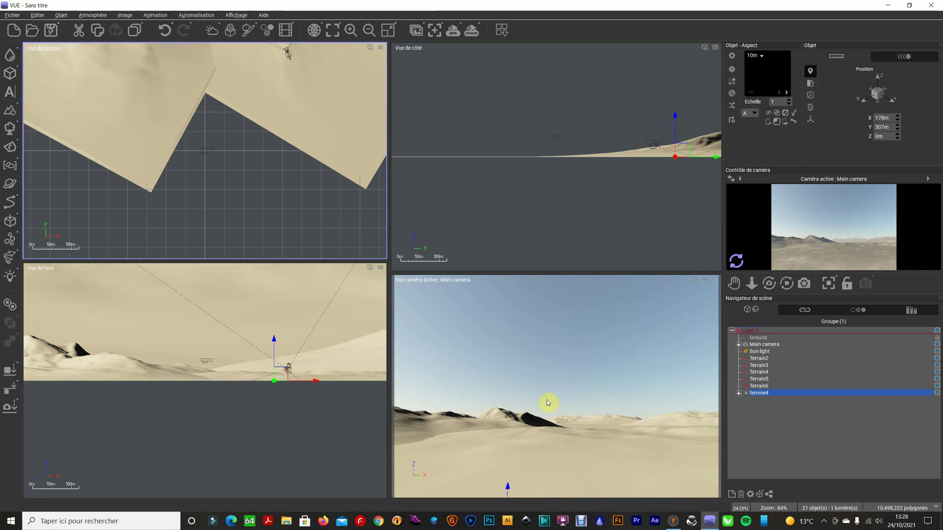
{"action": "left_click", "coordinate": [277, 377]}
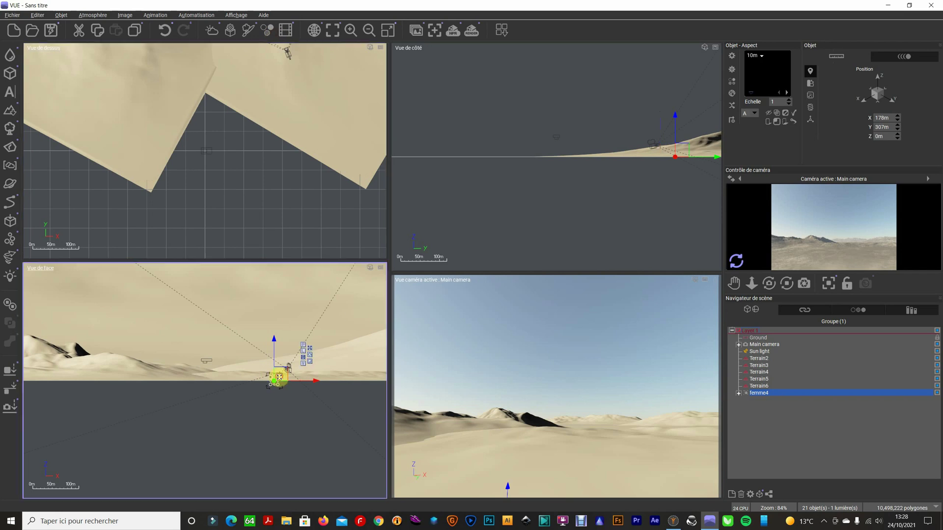
{"action": "left_click_drag", "start_coordinate": [277, 377], "coordinate": [283, 376]}
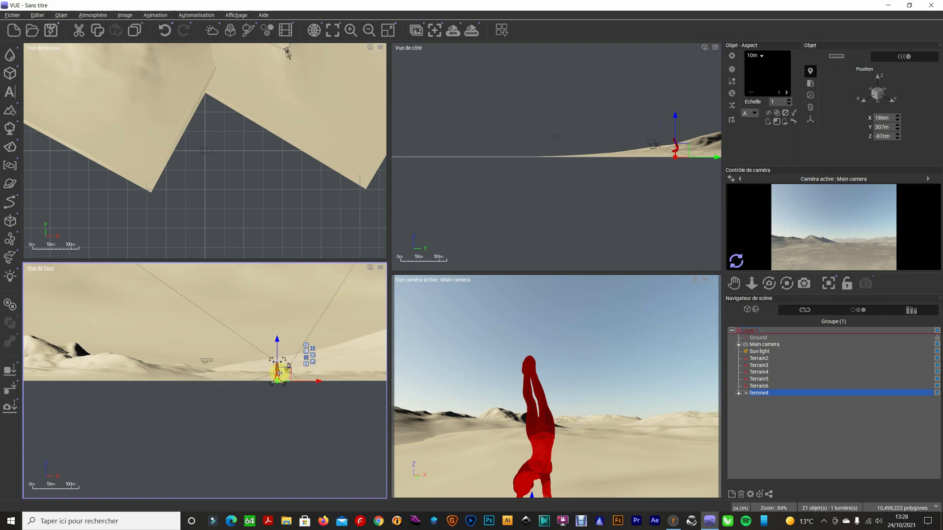
{"action": "left_click_drag", "start_coordinate": [279, 373], "coordinate": [278, 346]}
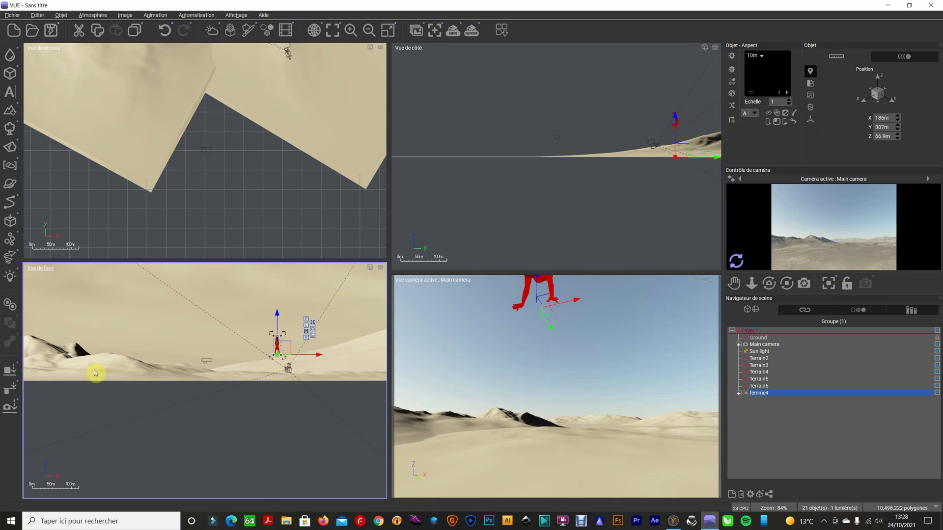
{"action": "left_click", "coordinate": [10, 387]}
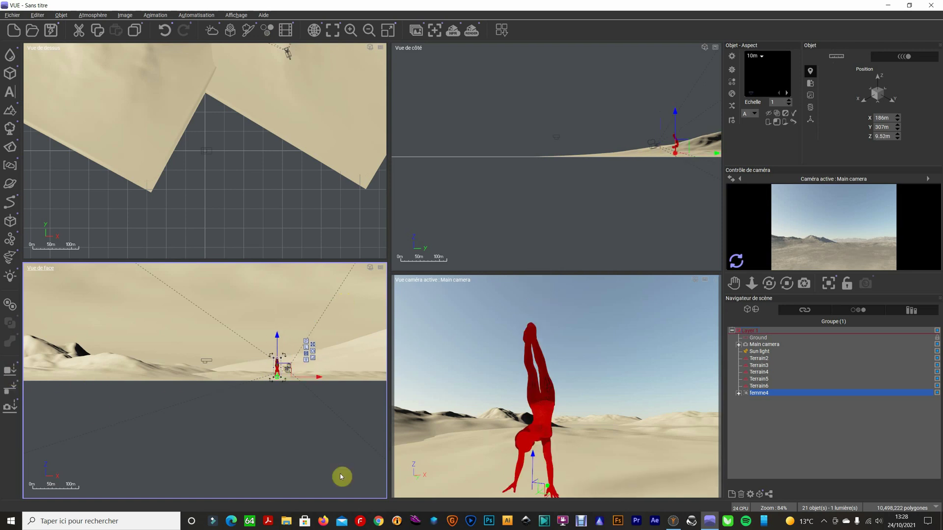
- Aim the camera closer at the handstanding figure and run a preview render
{"action": "left_click", "coordinate": [737, 262]}
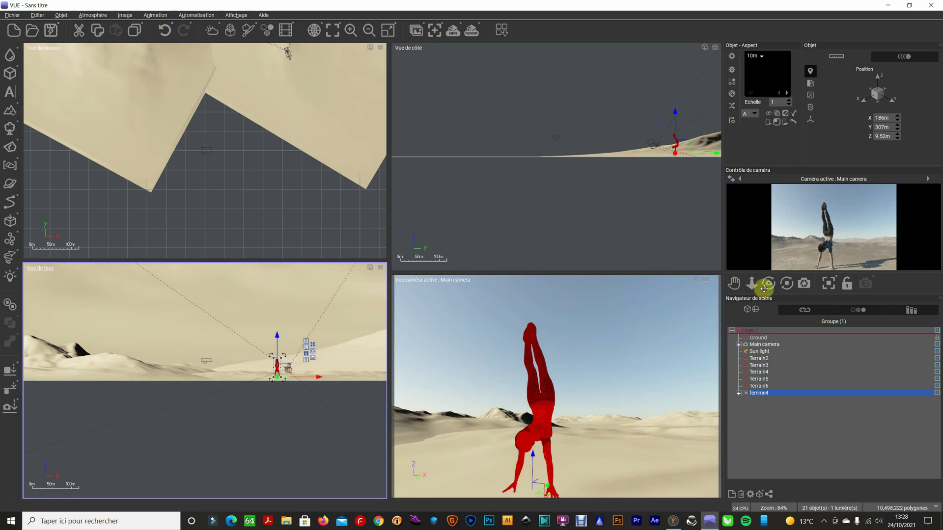
{"action": "left_click_drag", "start_coordinate": [787, 283], "coordinate": [398, 148]}
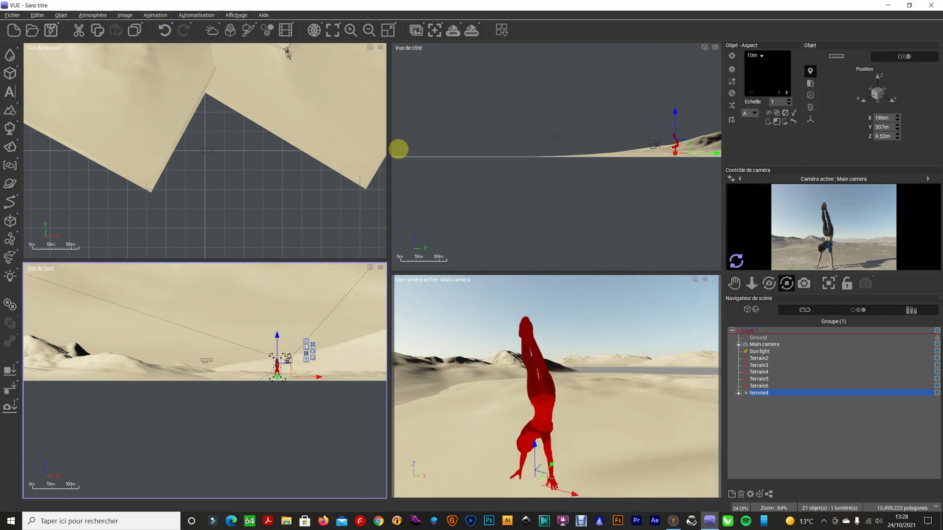
{"action": "left_click", "coordinate": [773, 285]}
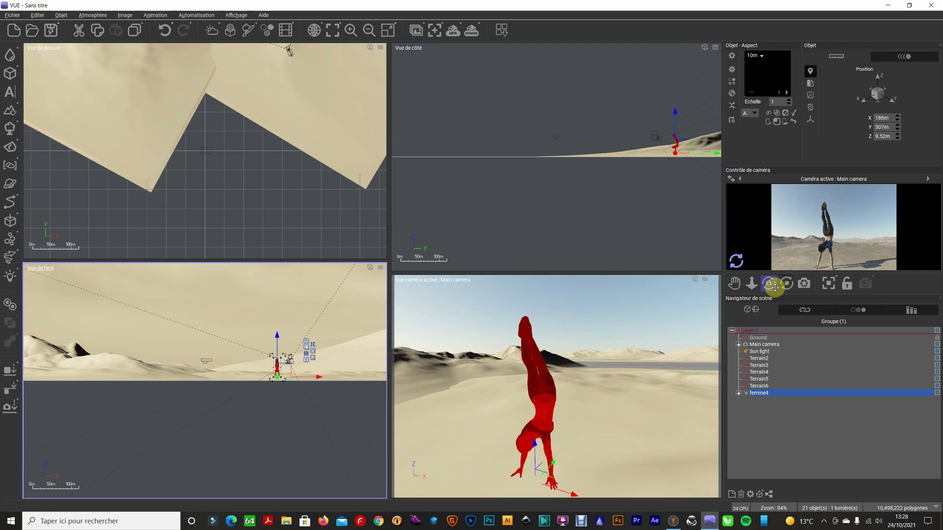
{"action": "left_click_drag", "start_coordinate": [775, 287], "coordinate": [377, 146]}
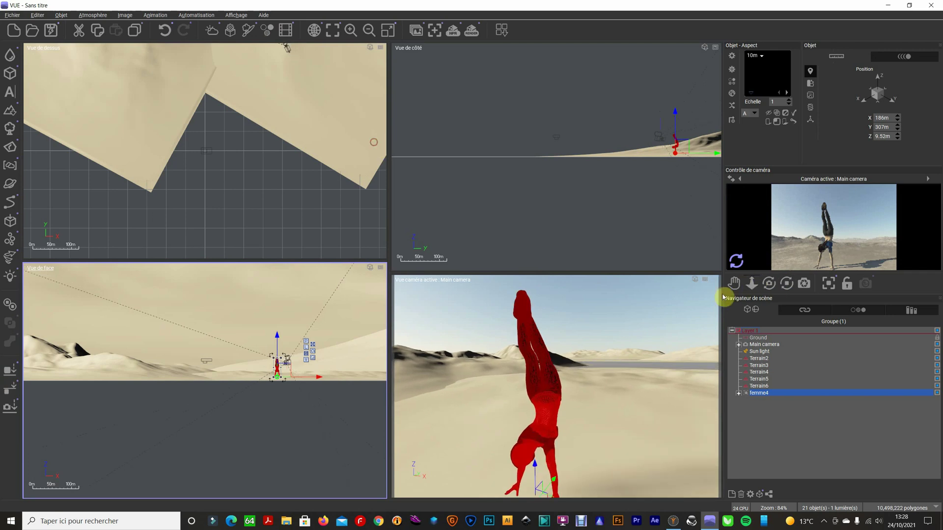
{"action": "left_click", "coordinate": [705, 281]}
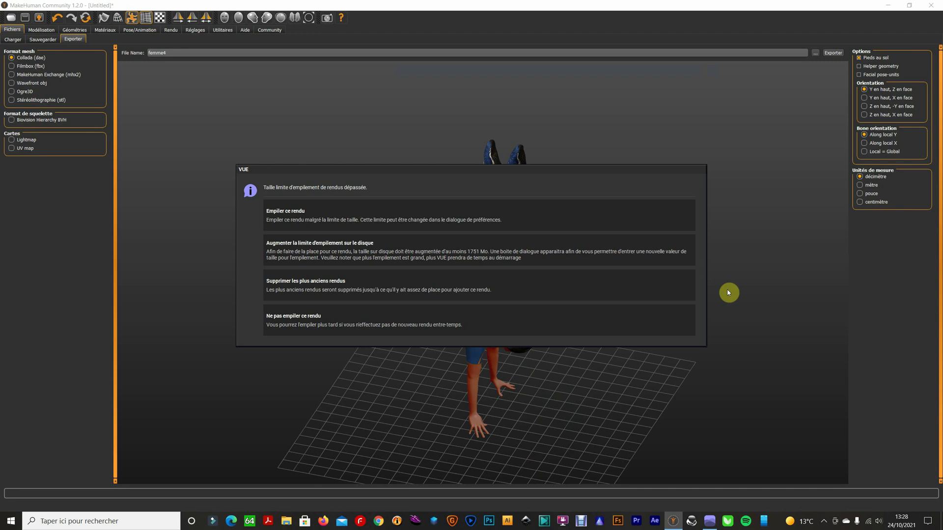
- Dismiss the render warnings, shift femme4 to 189 m, 308 m, 10.5 m and re-orbit the camera
{"action": "left_click", "coordinate": [415, 217]}
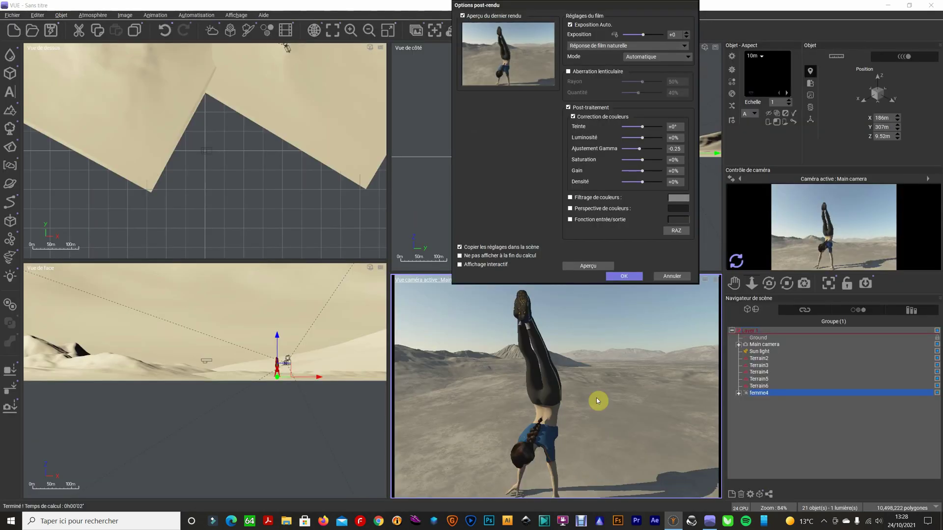
{"action": "left_click", "coordinate": [630, 277]}
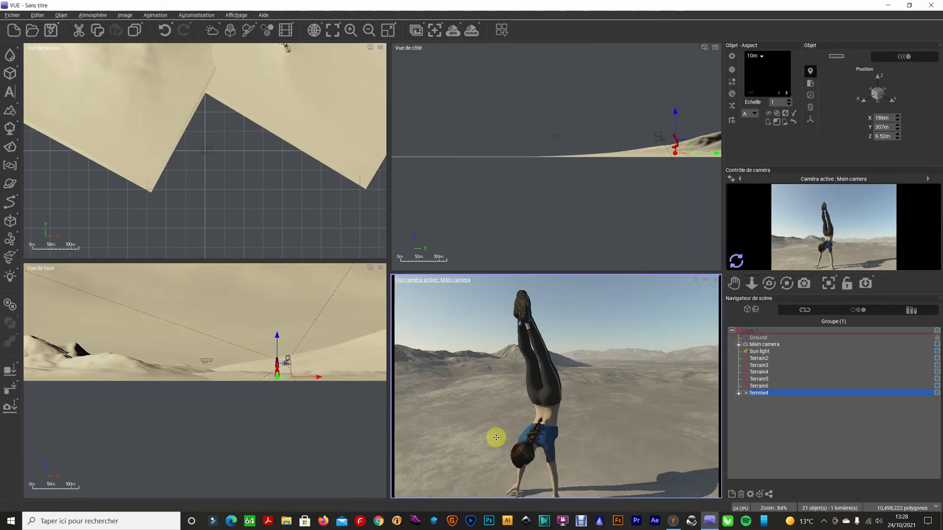
{"action": "left_click_drag", "start_coordinate": [496, 437], "coordinate": [531, 443]}
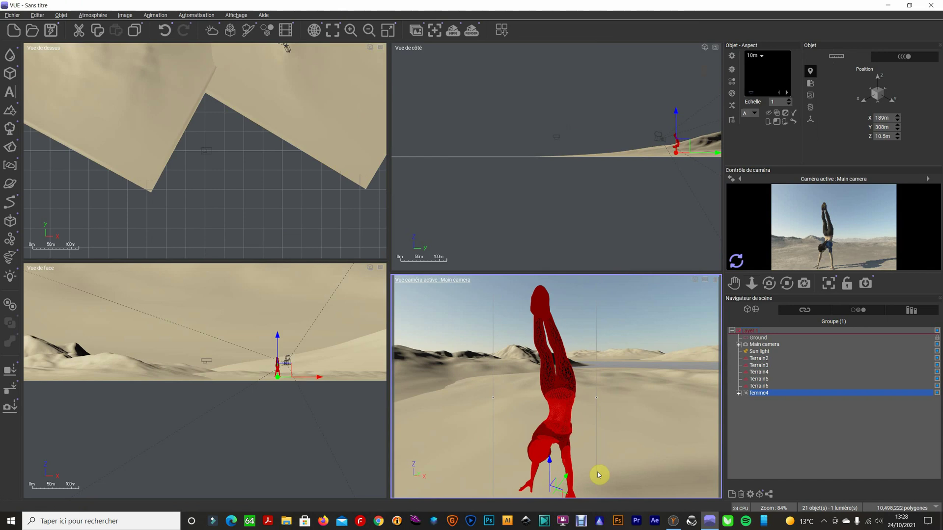
{"action": "left_click_drag", "start_coordinate": [786, 284], "coordinate": [399, 148]}
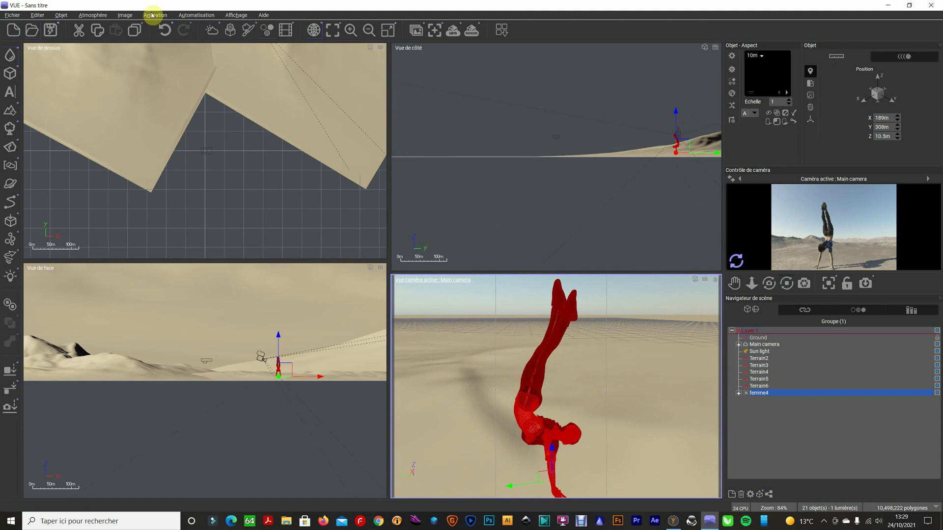
- Load a Photometric sunset atmosphere preset and update the sun position to match
{"action": "left_click", "coordinate": [217, 32]}
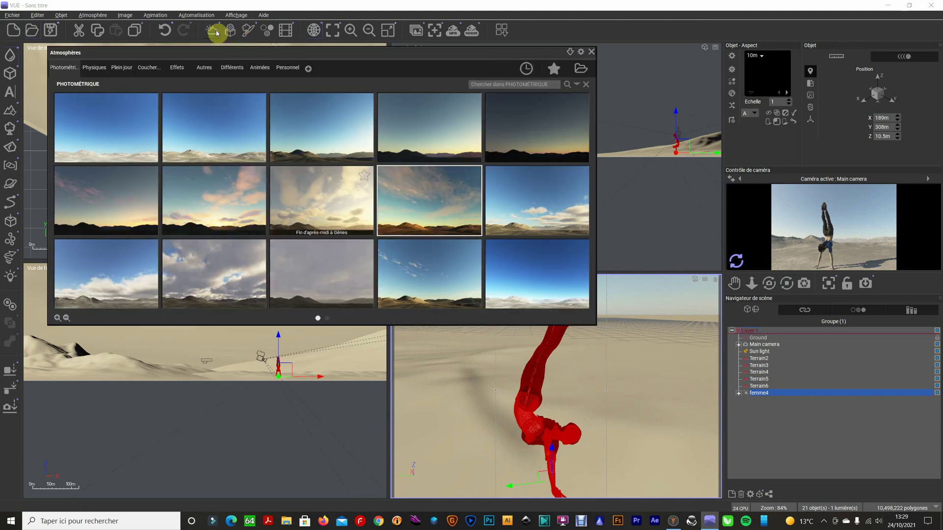
{"action": "double_click", "coordinate": [447, 216]}
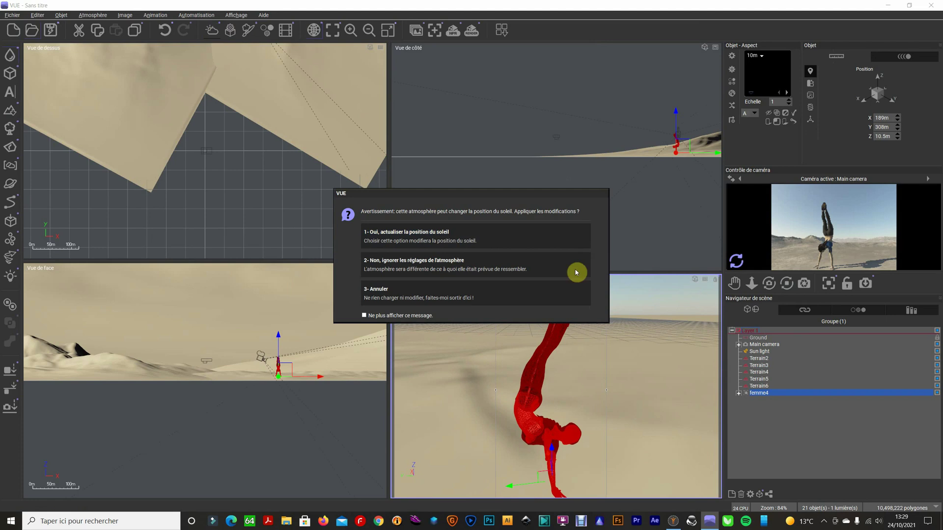
{"action": "left_click", "coordinate": [577, 272]}
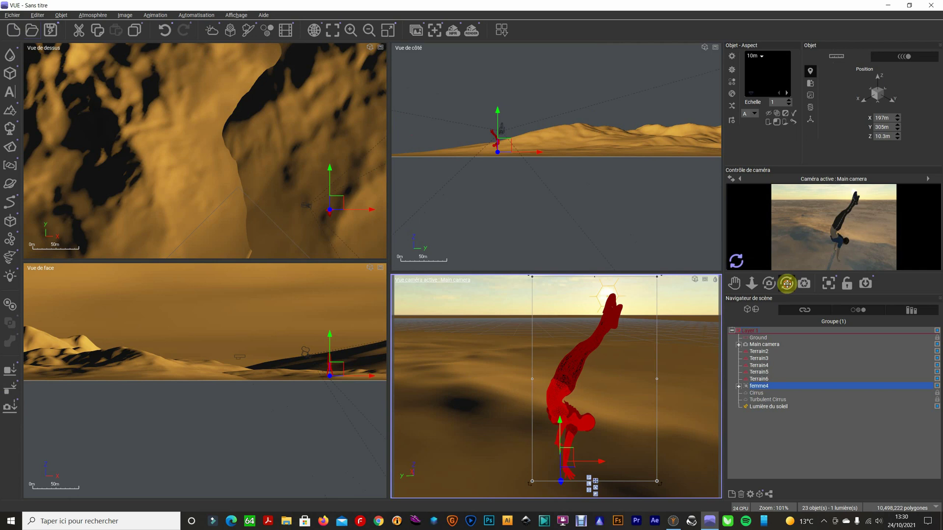
- Rotate the camera toward the mountains, refresh the preview, and add a sea plane
{"action": "left_click_drag", "start_coordinate": [786, 283], "coordinate": [400, 147]}
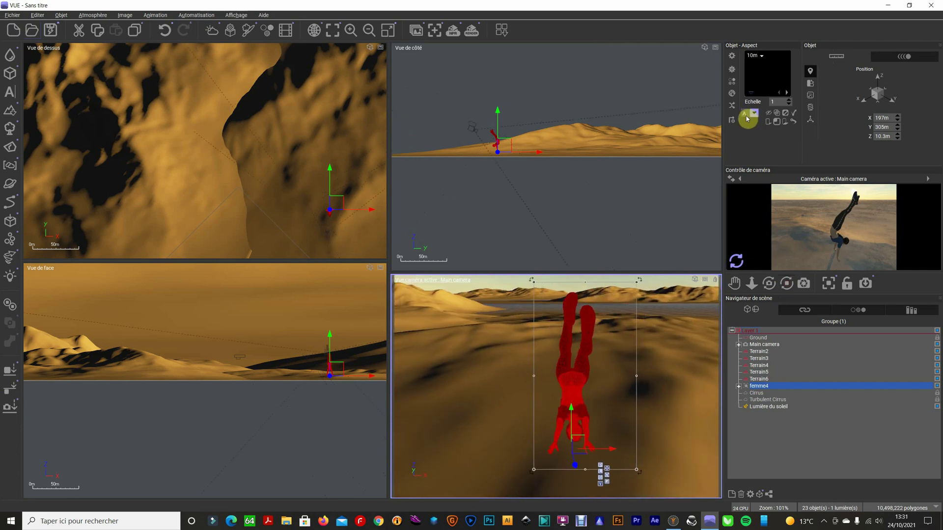
{"action": "left_click", "coordinate": [735, 261]}
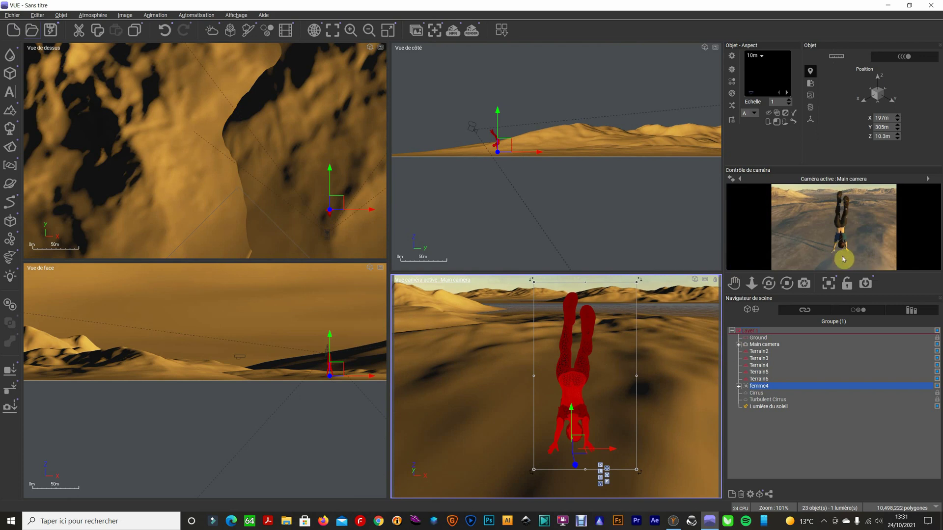
{"action": "left_click_drag", "start_coordinate": [786, 284], "coordinate": [399, 148]}
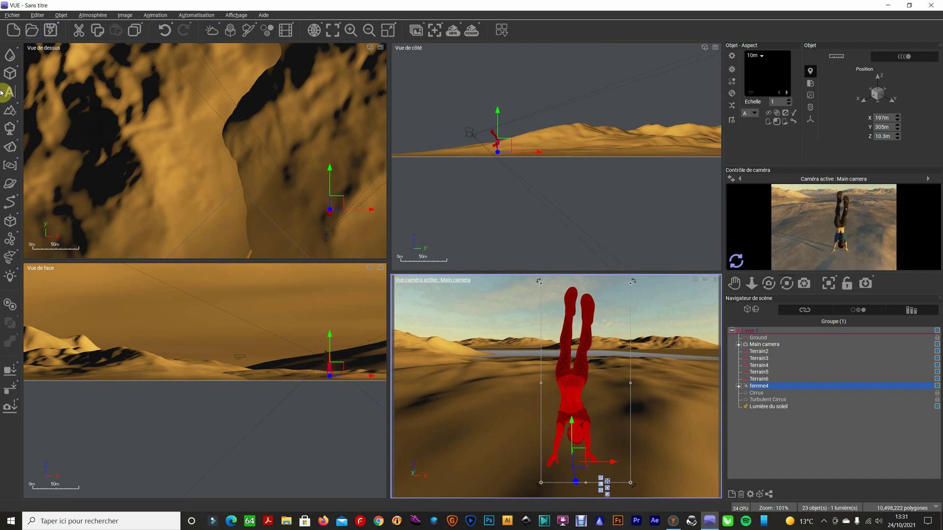
{"action": "left_click", "coordinate": [9, 55]}
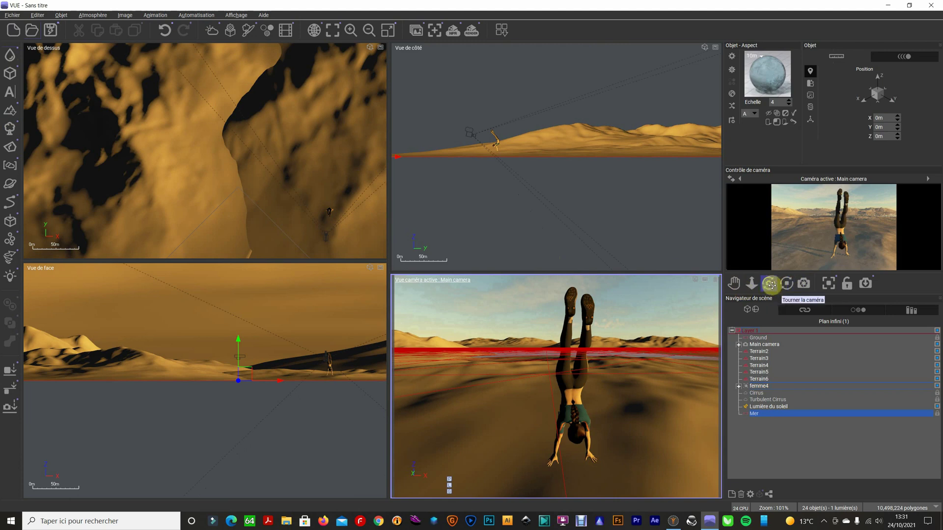
- Reframe the camera so the upside-down figure sits higher, then select the Terrain4 dune
{"action": "left_click_drag", "start_coordinate": [769, 285], "coordinate": [389, 149]}
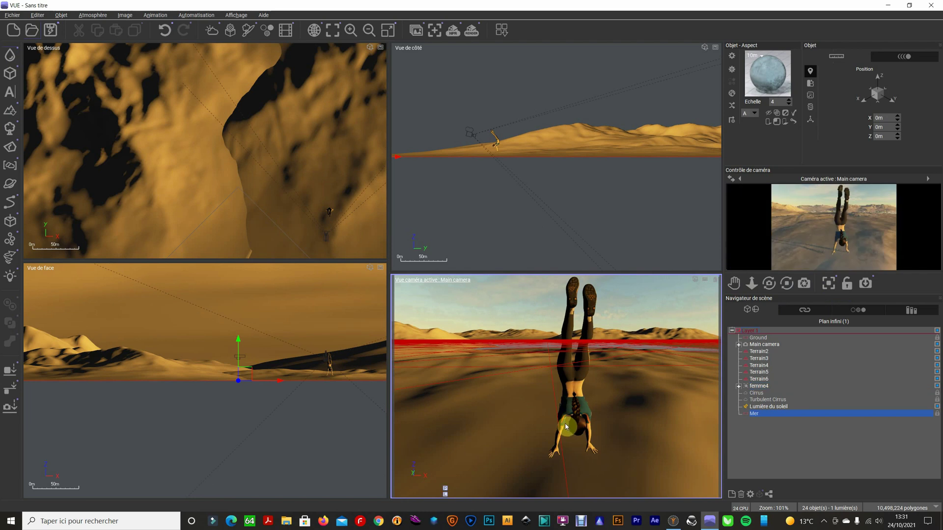
{"action": "left_click", "coordinate": [647, 424]}
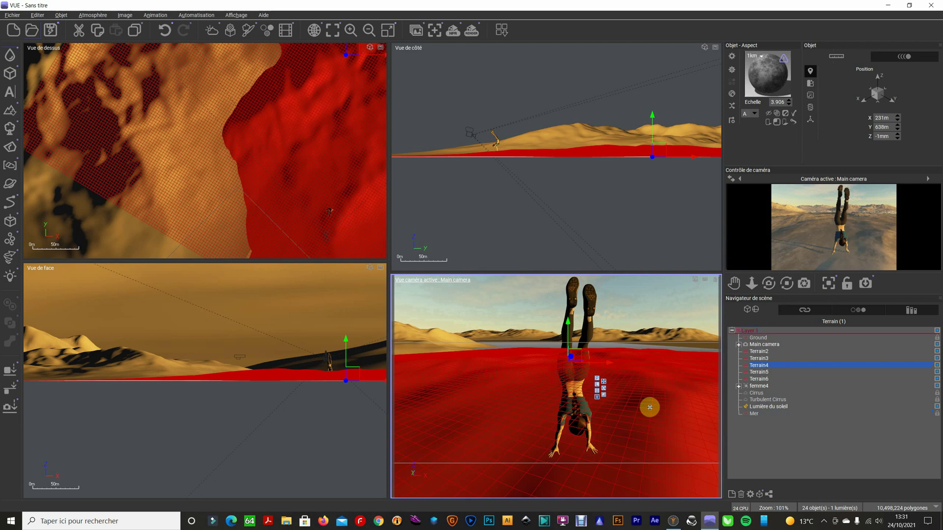
- Apply the Paysages Naturel 2 material to Terrain4 at a 40.20% blend and close the editor
{"action": "double_click", "coordinate": [763, 79]}
{"action": "double_click", "coordinate": [62, 109]}
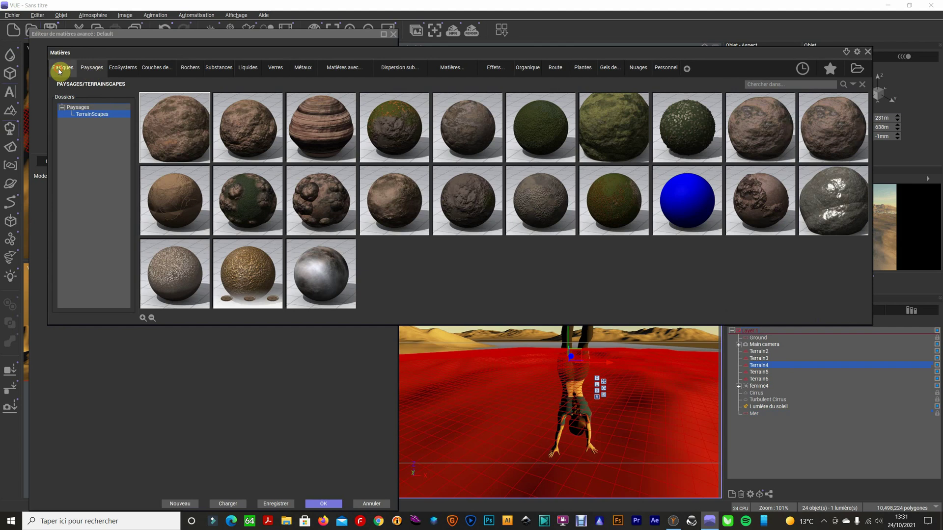
{"action": "left_click", "coordinate": [63, 67]}
{"action": "left_click", "coordinate": [190, 67]}
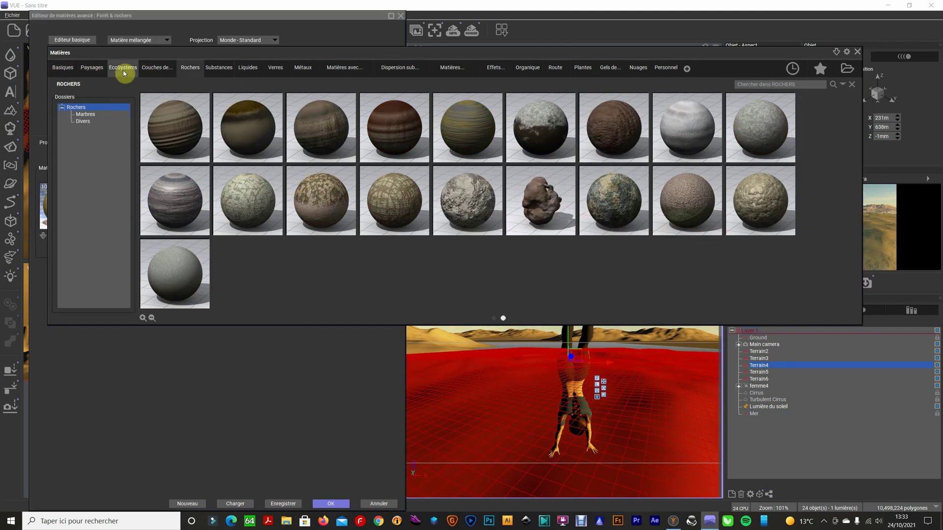
{"action": "left_click", "coordinate": [91, 67]}
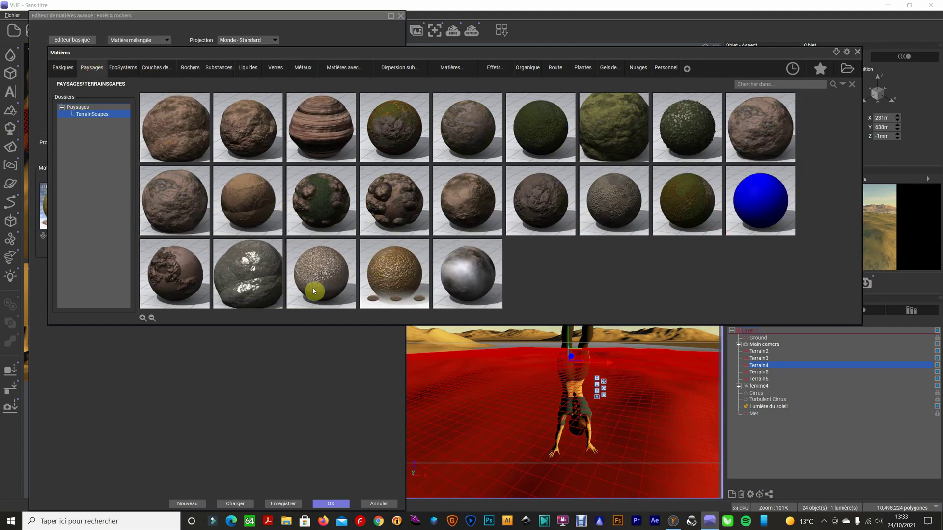
{"action": "left_click", "coordinate": [78, 107]}
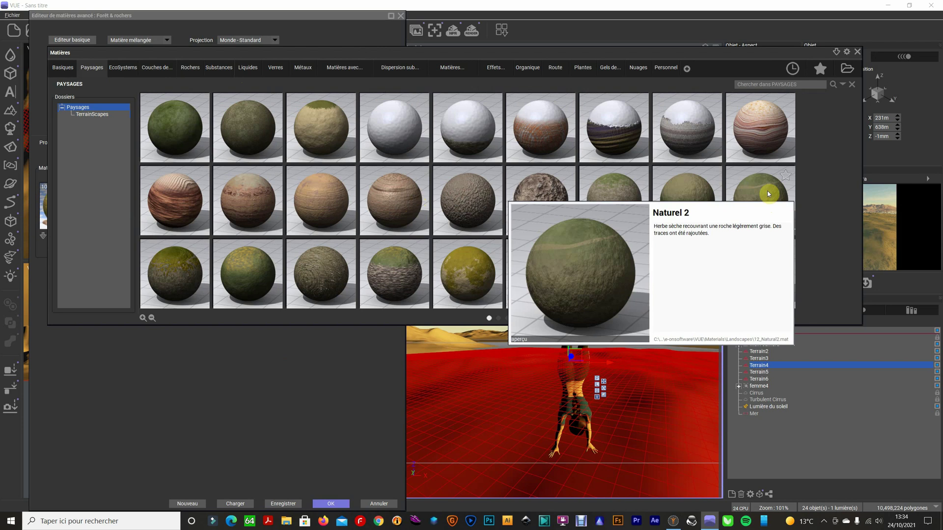
{"action": "double_click", "coordinate": [767, 190]}
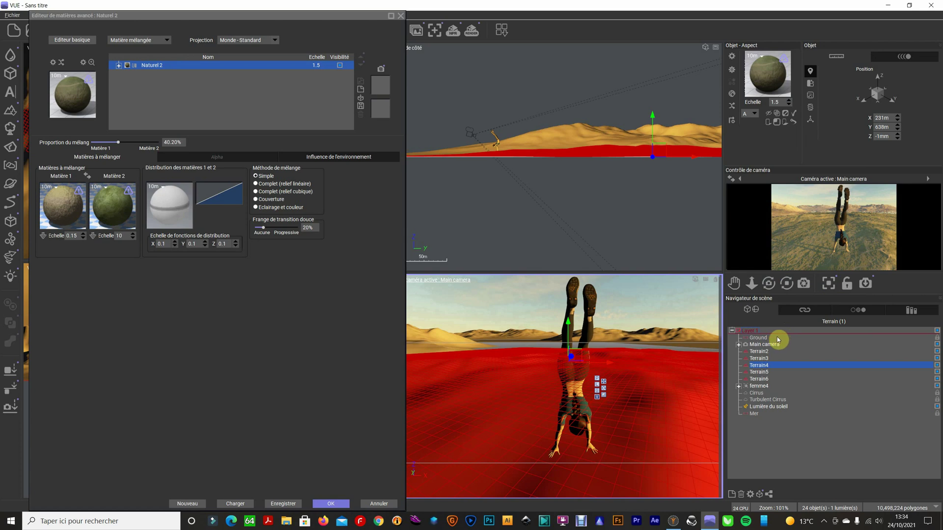
{"action": "mouse_move", "coordinate": [751, 283]}
{"action": "left_mouse_down"}
{"action": "mouse_move", "coordinate": [744, 304]}
{"action": "mouse_move", "coordinate": [777, 309]}
{"action": "left_mouse_up"}
{"action": "left_click", "coordinate": [331, 504]}
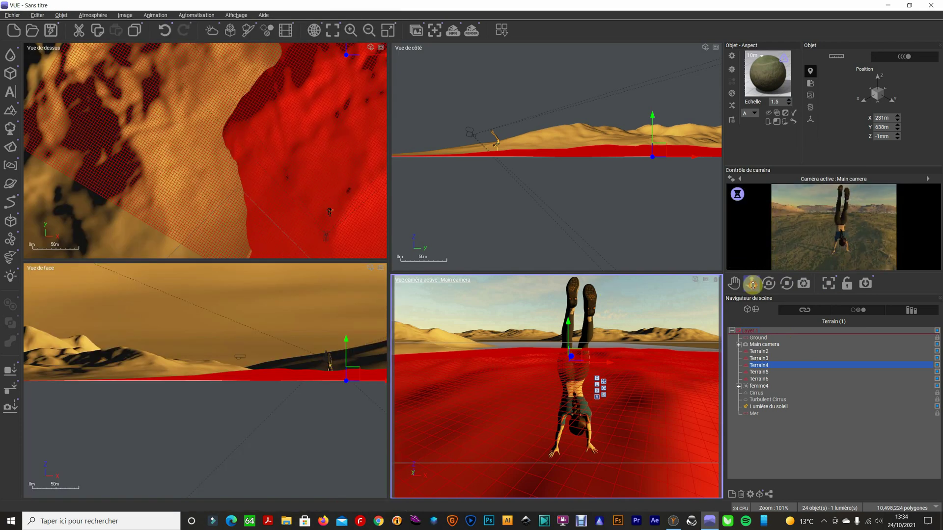
- Orbit and move the main camera closer so the figure appears larger, then refresh the preview
{"action": "mouse_move", "coordinate": [752, 283]}
{"action": "left_mouse_down"}
{"action": "mouse_move", "coordinate": [382, 148]}
{"action": "mouse_move", "coordinate": [753, 284]}
{"action": "mouse_move", "coordinate": [392, 148]}
{"action": "left_mouse_up"}
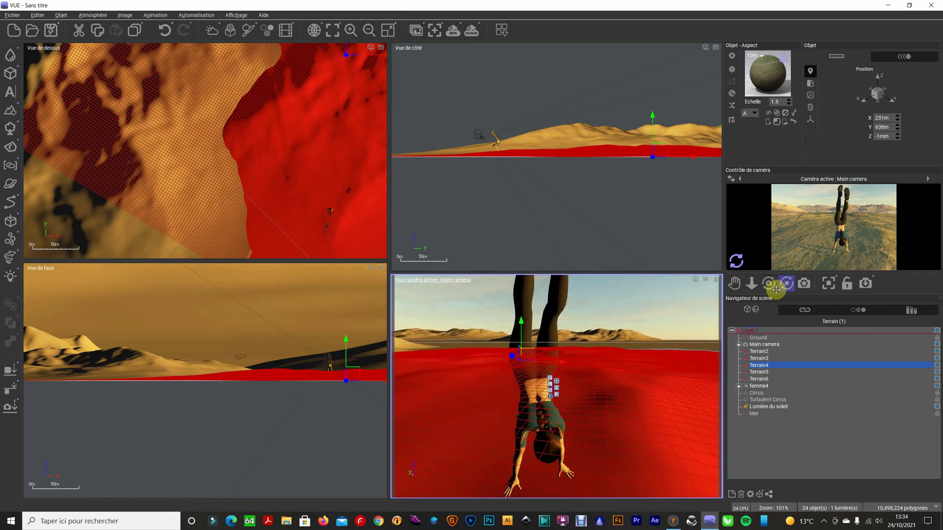
{"action": "left_click_drag", "start_coordinate": [786, 284], "coordinate": [401, 149]}
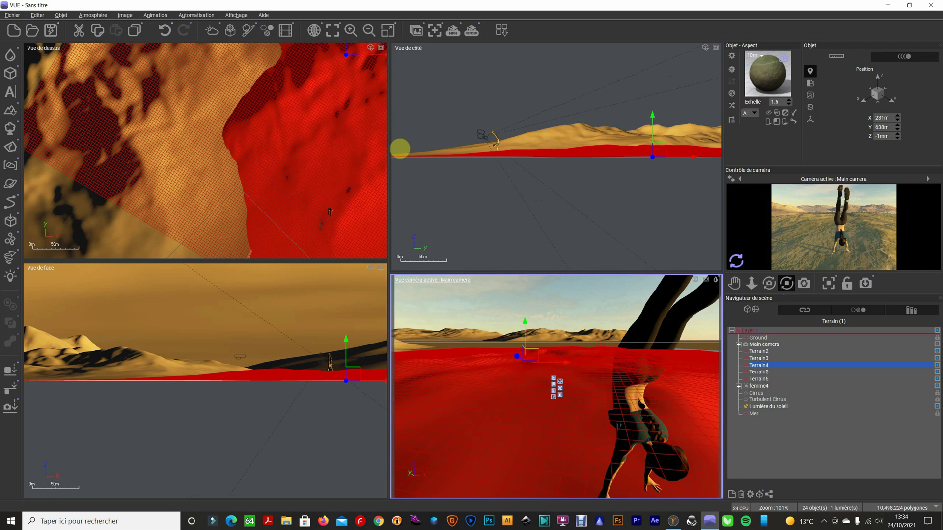
{"action": "left_click_drag", "start_coordinate": [752, 284], "coordinate": [379, 147]}
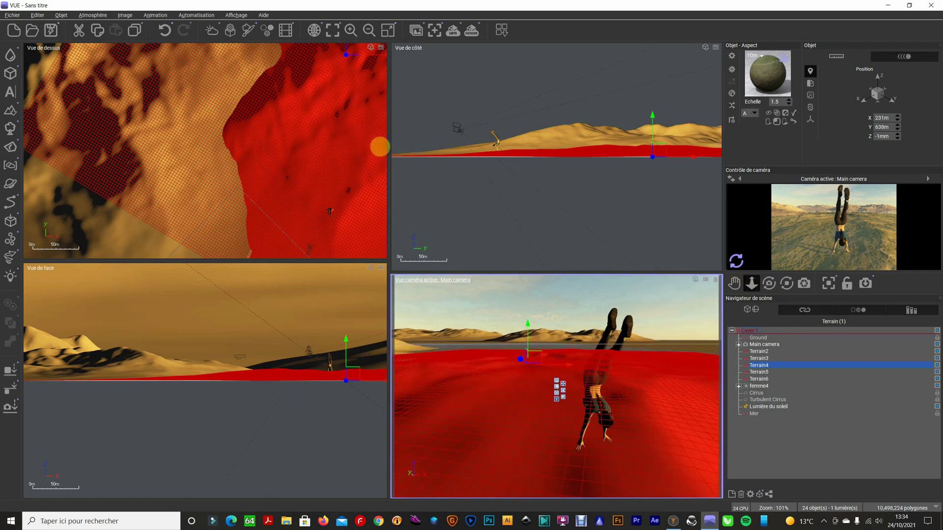
{"action": "left_click_drag", "start_coordinate": [376, 145], "coordinate": [381, 149]}
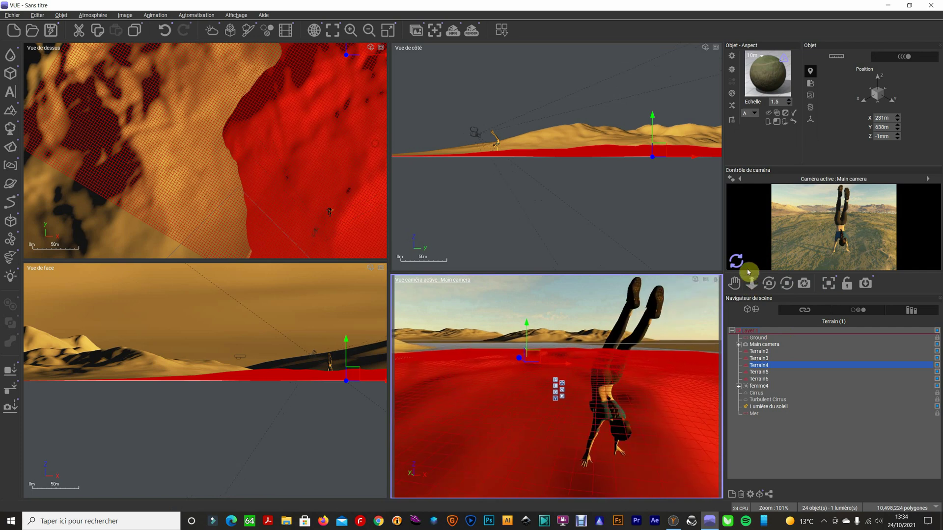
{"action": "left_click", "coordinate": [736, 261]}
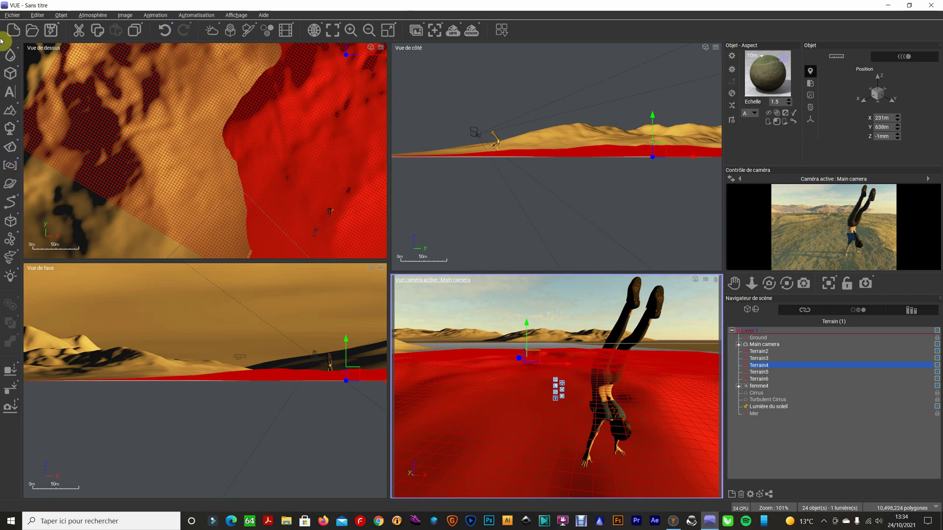
{"action": "left_click", "coordinate": [8, 150]}
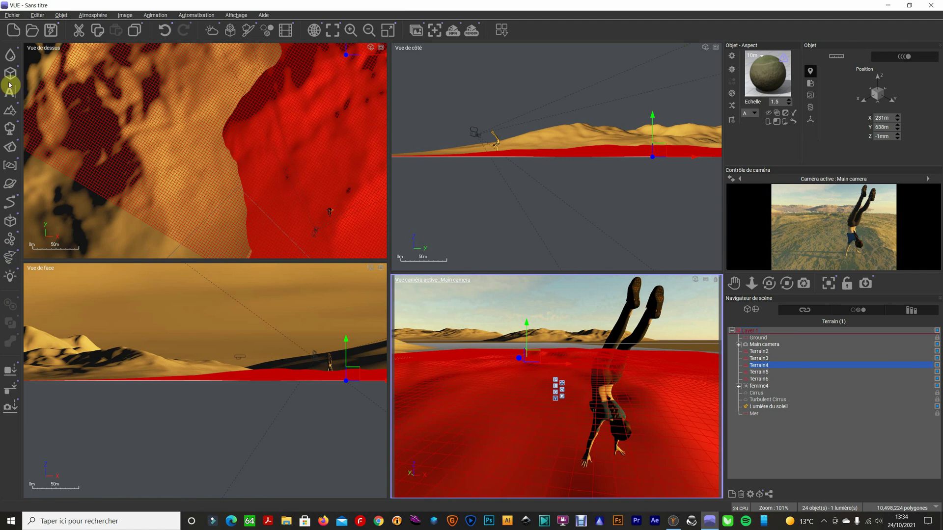
- Add the Planète moon, place it near X 272 m, Z 70.7 m, and add a cumulus cloud
{"action": "left_click", "coordinate": [10, 184]}
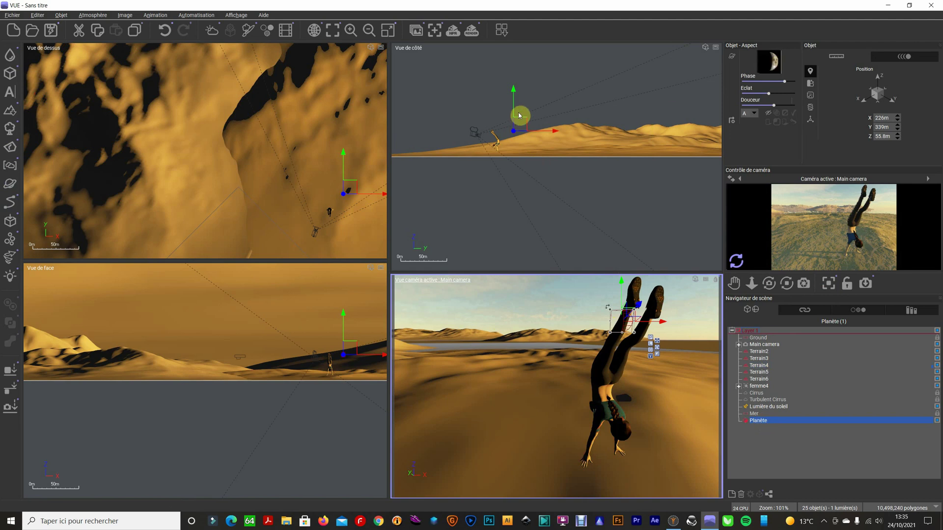
{"action": "left_click_drag", "start_coordinate": [519, 115], "coordinate": [511, 101]}
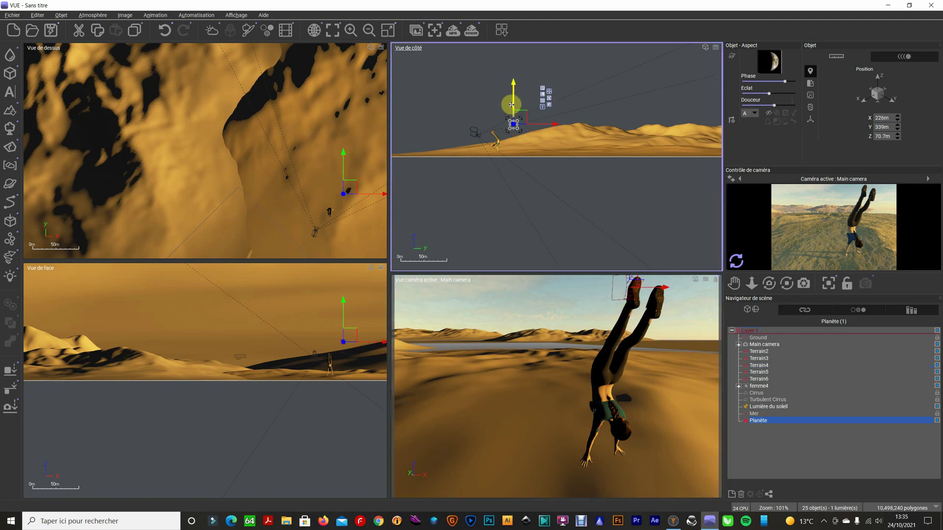
{"action": "left_click", "coordinate": [556, 126]}
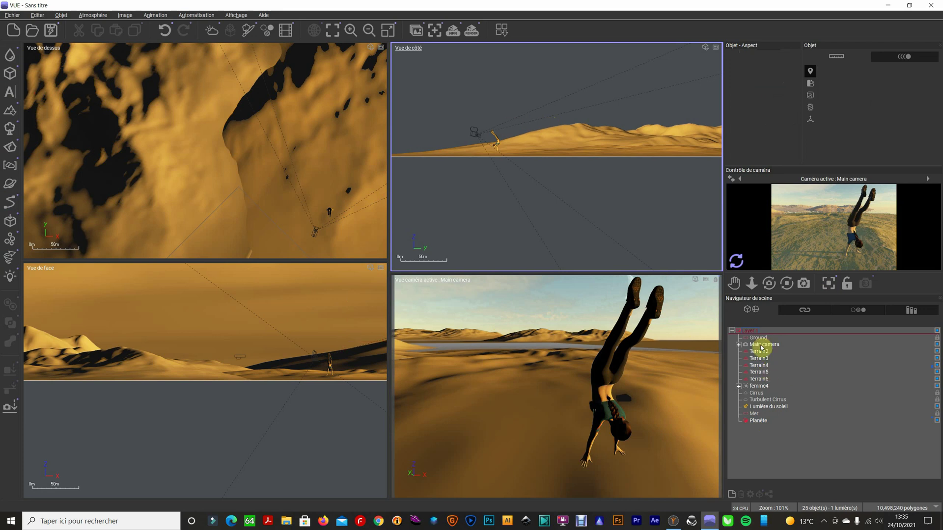
{"action": "left_click", "coordinate": [758, 420]}
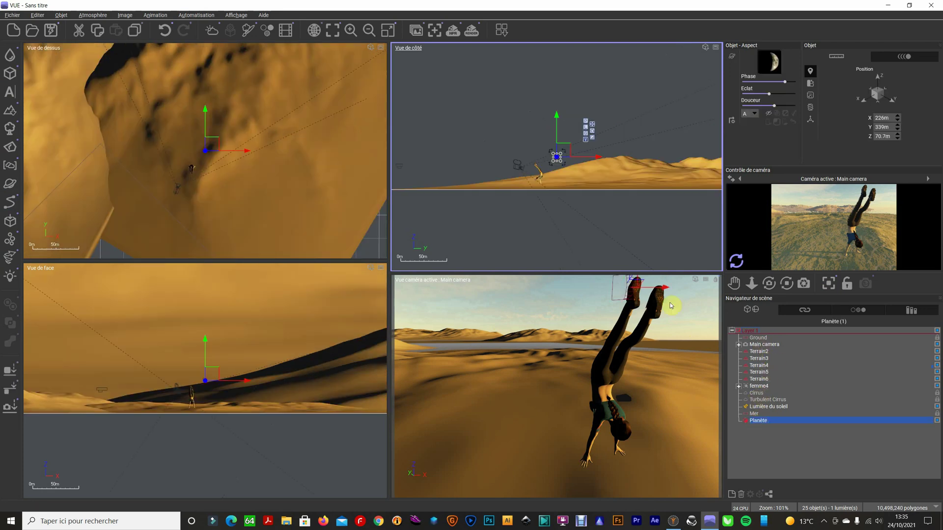
{"action": "left_click", "coordinate": [237, 151]}
{"action": "left_click_drag", "start_coordinate": [237, 151], "coordinate": [257, 150]}
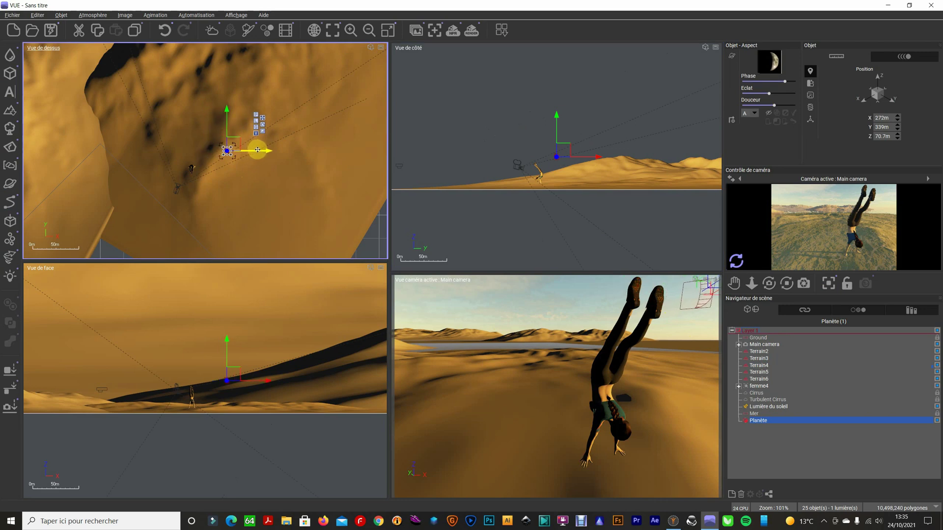
{"action": "left_click", "coordinate": [736, 261]}
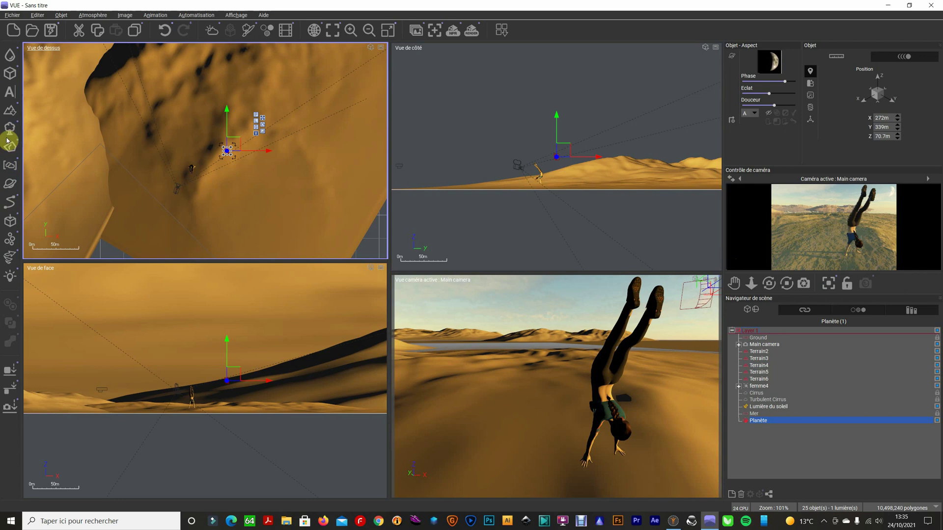
{"action": "left_click", "coordinate": [9, 162]}
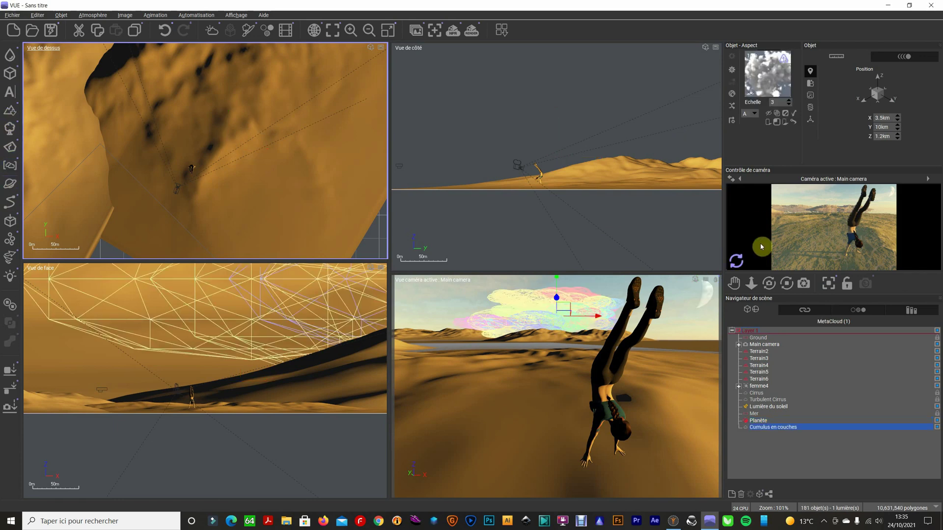
- Move the Cumulus en couches cloud up and left in the camera view
{"action": "left_click", "coordinate": [736, 261]}
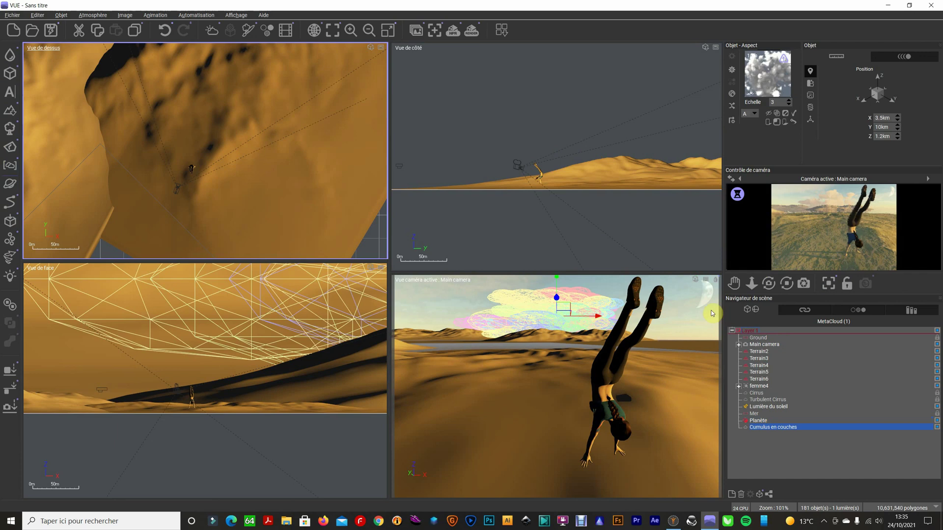
{"action": "left_click_drag", "start_coordinate": [534, 308], "coordinate": [522, 268]}
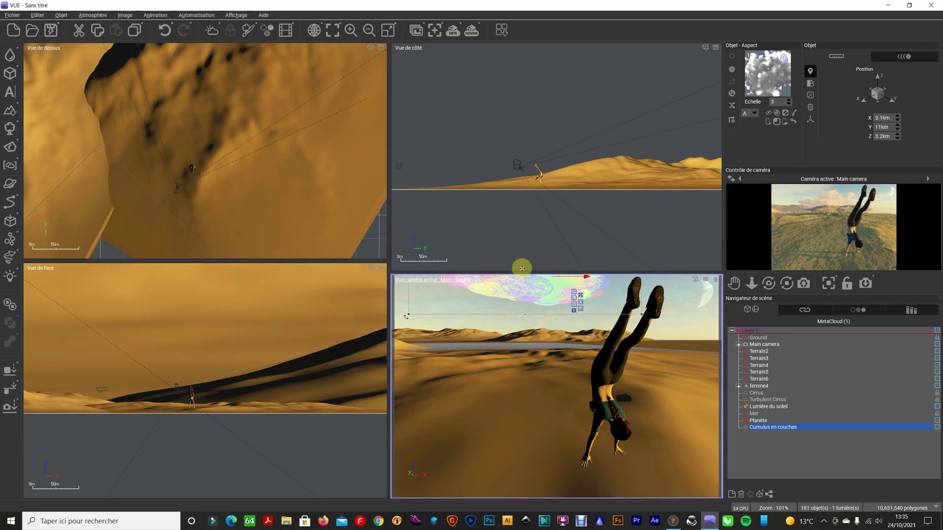
{"action": "left_click", "coordinate": [737, 266]}
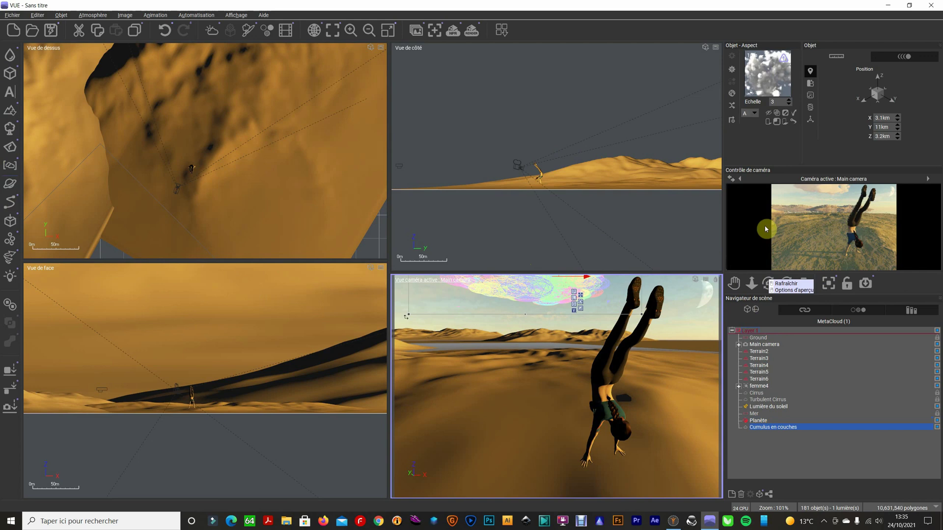
{"action": "left_click_drag", "start_coordinate": [546, 294], "coordinate": [448, 286]}
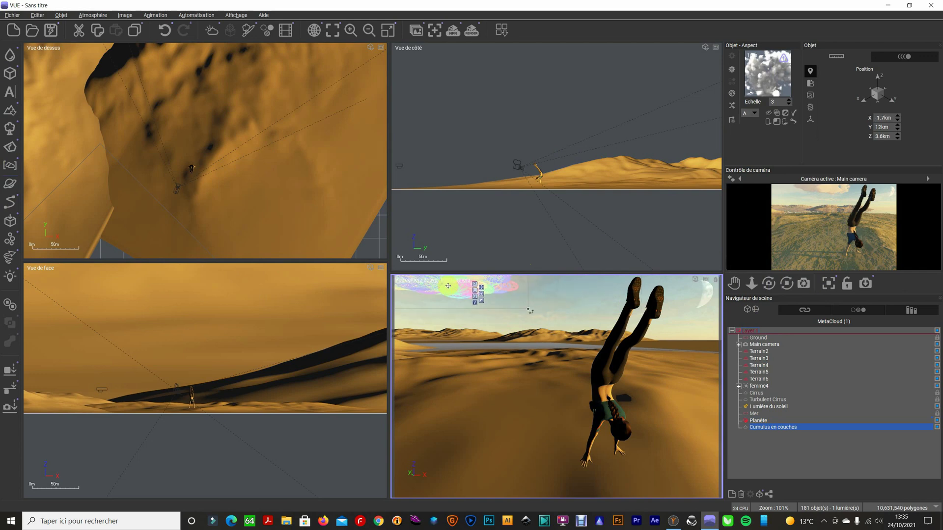
- Frame the cloud in the orthographic views and push it back to Y 20 km
{"action": "scroll", "coordinate": [354, 123], "scroll_direction": "down", "scroll_amount": 3}
{"action": "scroll", "coordinate": [346, 132], "scroll_direction": "down", "scroll_amount": 3}
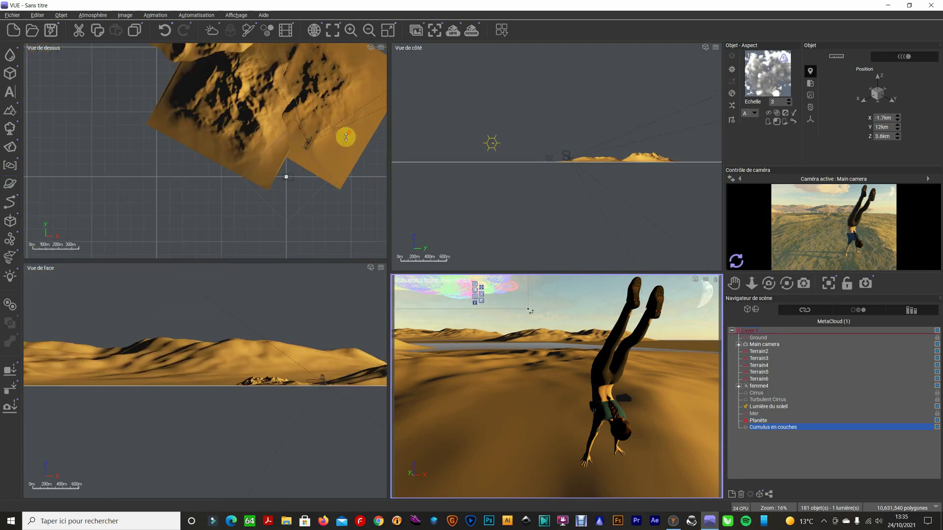
{"action": "scroll", "coordinate": [349, 135], "scroll_direction": "down", "scroll_amount": 2}
{"action": "scroll", "coordinate": [358, 145], "scroll_direction": "down", "scroll_amount": 2}
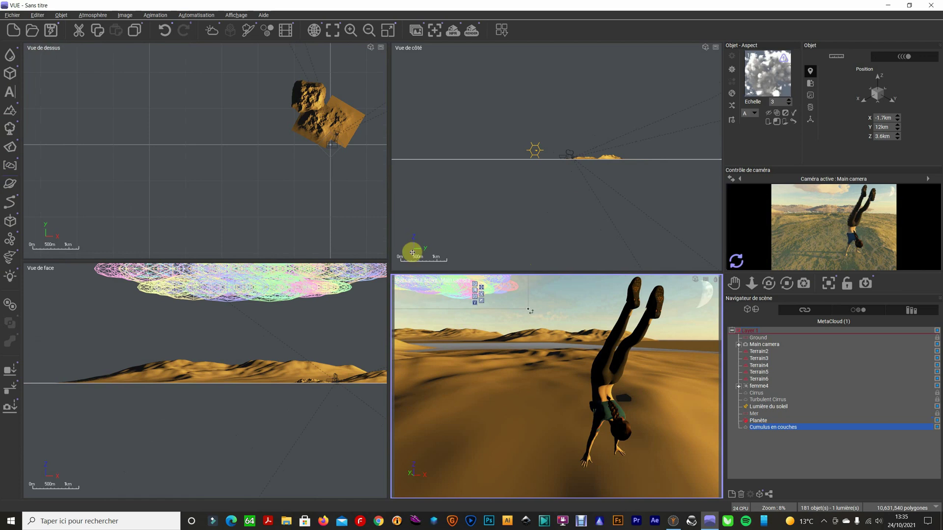
{"action": "double_click", "coordinate": [773, 430]}
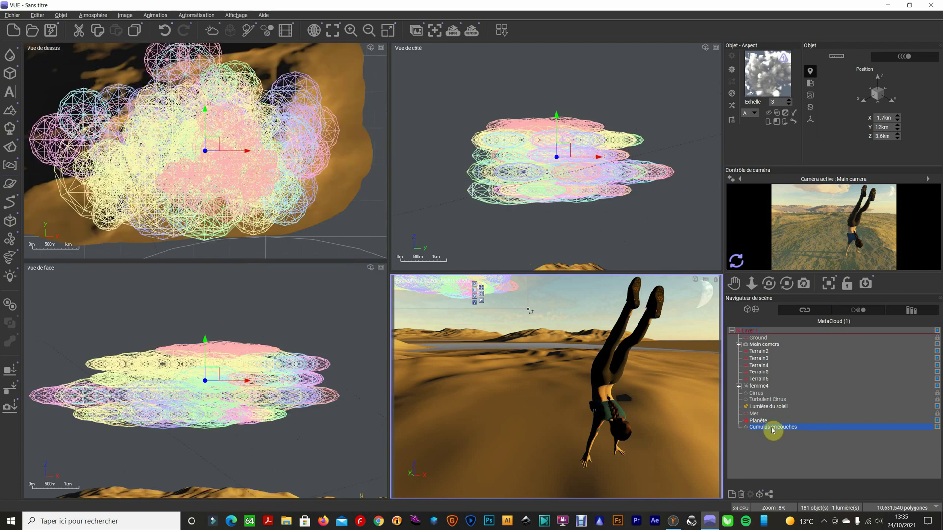
{"action": "scroll", "coordinate": [388, 203], "scroll_direction": "down", "scroll_amount": 3}
{"action": "scroll", "coordinate": [388, 203], "scroll_direction": "down", "scroll_amount": 2}
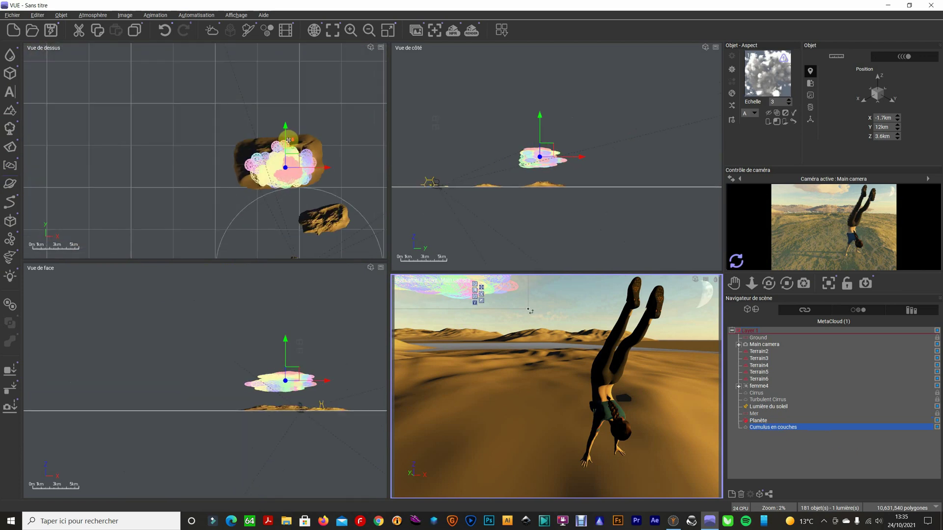
{"action": "mouse_move", "coordinate": [296, 164]}
{"action": "left_mouse_down"}
{"action": "mouse_move", "coordinate": [303, 111]}
{"action": "mouse_move", "coordinate": [261, 116]}
{"action": "left_mouse_up"}
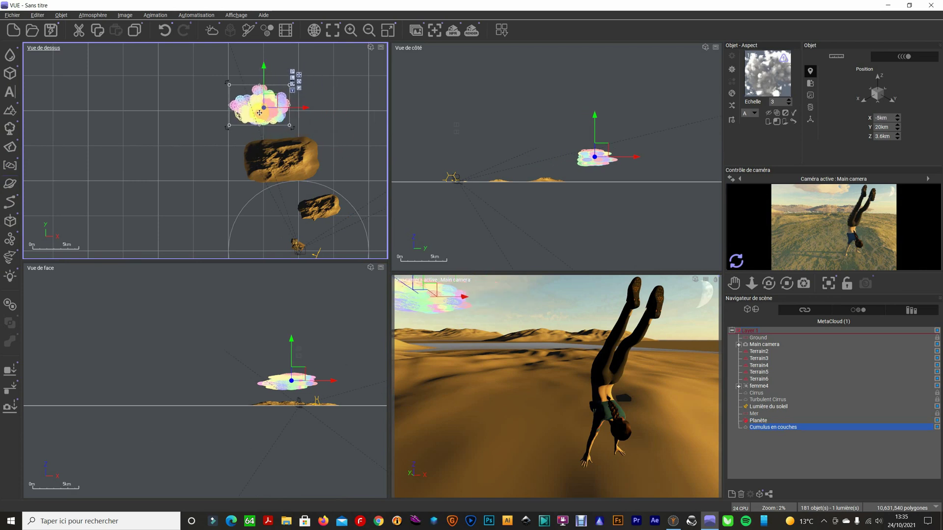
{"action": "left_click", "coordinate": [736, 261]}
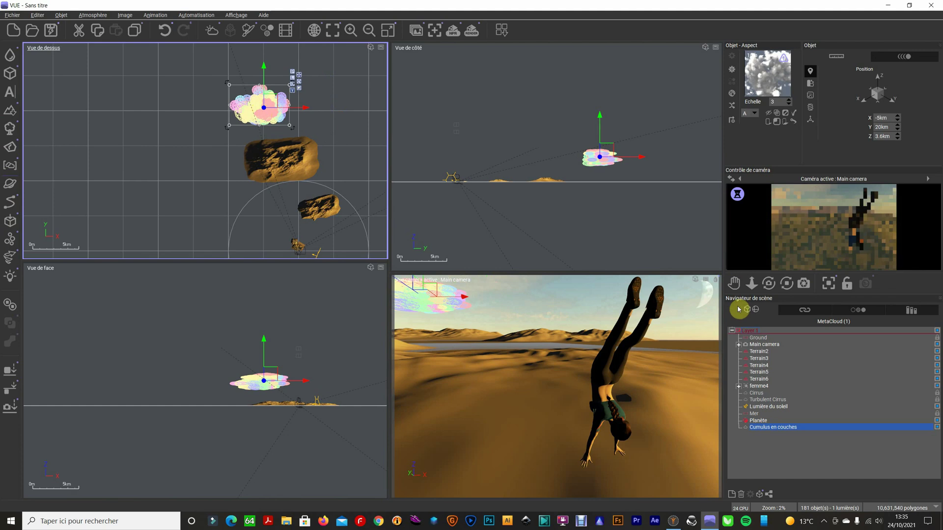
- Add a second cloud, Cumulus en couches2, at X 12 km, Y 22 km, Z 5.9 km
{"action": "left_click", "coordinate": [10, 168]}
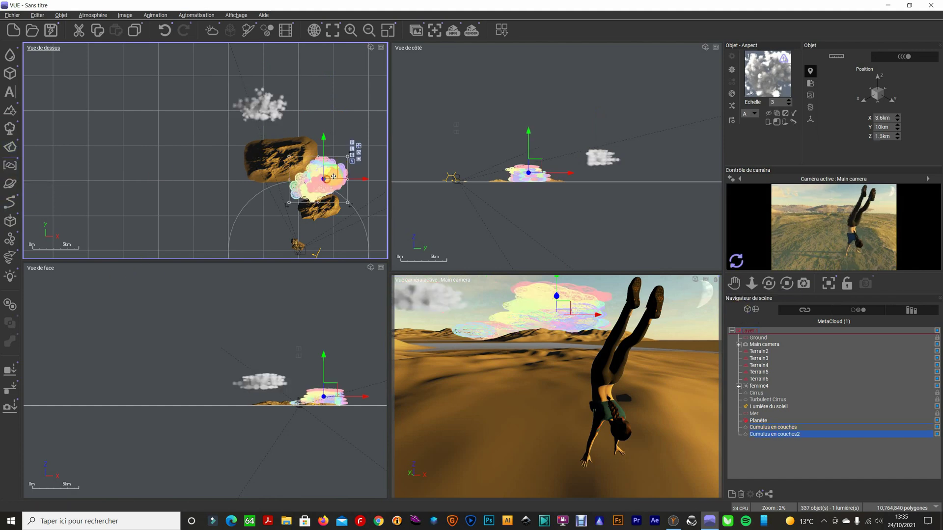
{"action": "left_click_drag", "start_coordinate": [331, 177], "coordinate": [367, 128]}
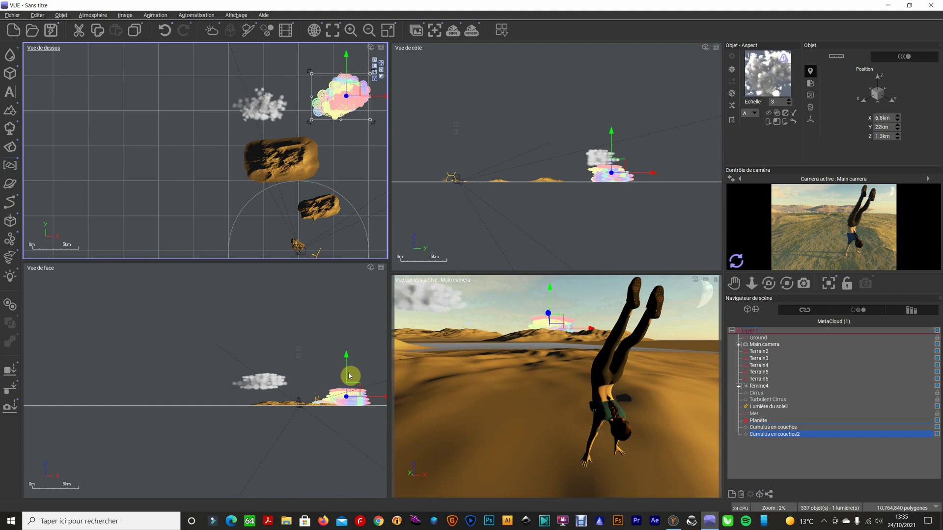
{"action": "left_click_drag", "start_coordinate": [350, 393], "coordinate": [352, 380]}
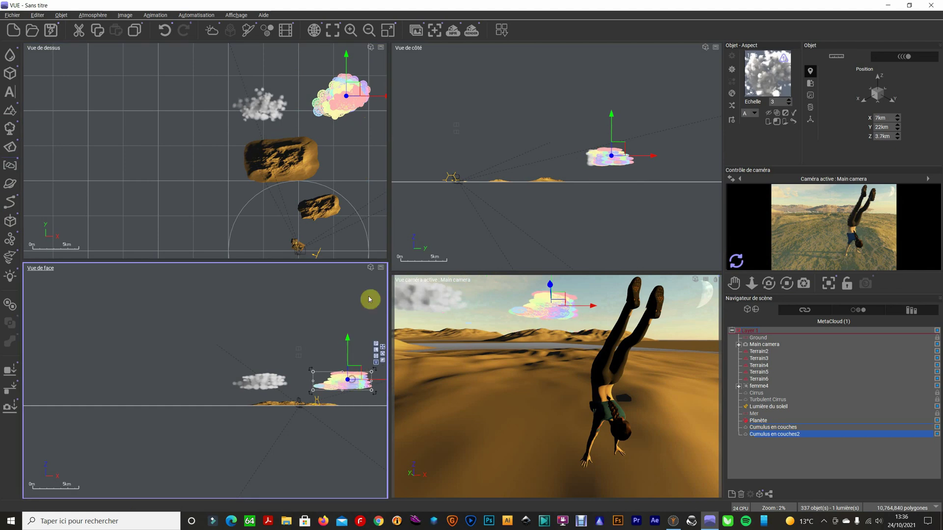
{"action": "left_click", "coordinate": [352, 97]}
{"action": "left_click_drag", "start_coordinate": [369, 120], "coordinate": [376, 111]}
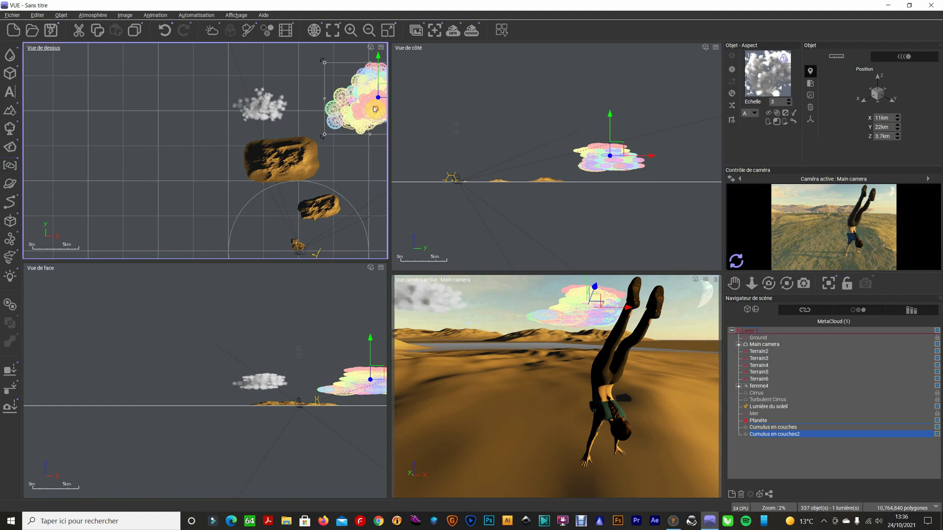
{"action": "left_click_drag", "start_coordinate": [362, 387], "coordinate": [374, 366]}
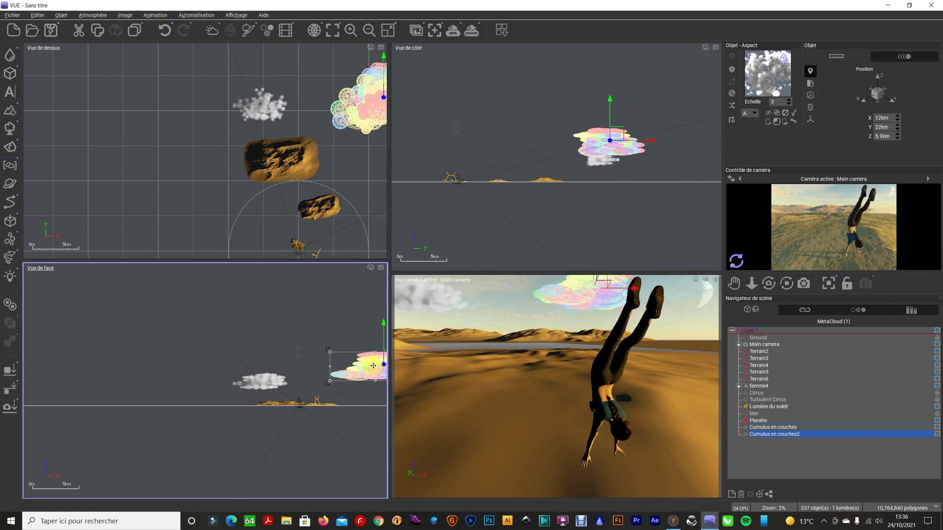
{"action": "left_click", "coordinate": [737, 261]}
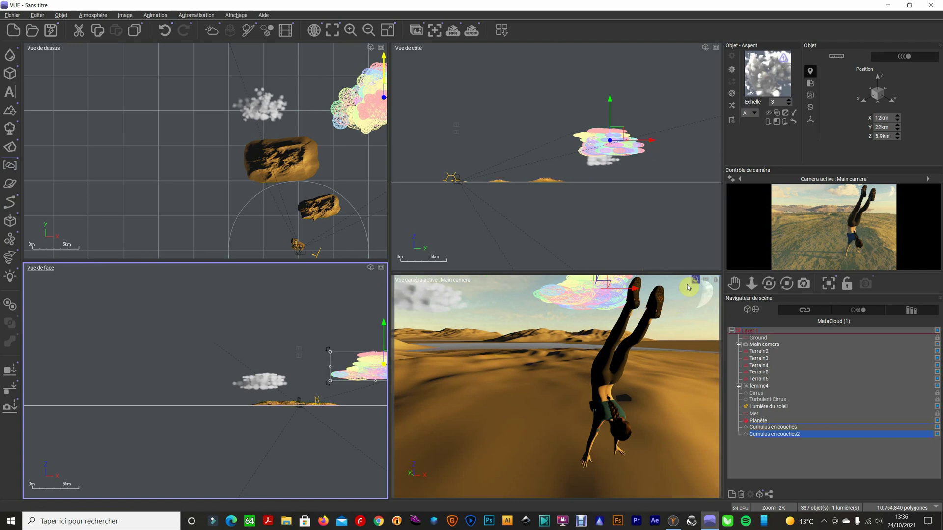
{"action": "left_click", "coordinate": [388, 30]}
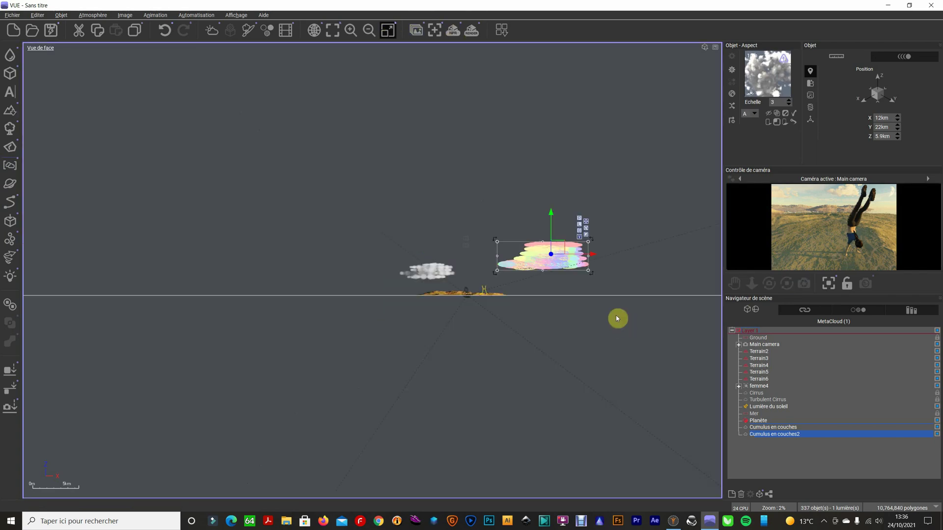
{"action": "left_click", "coordinate": [388, 30]}
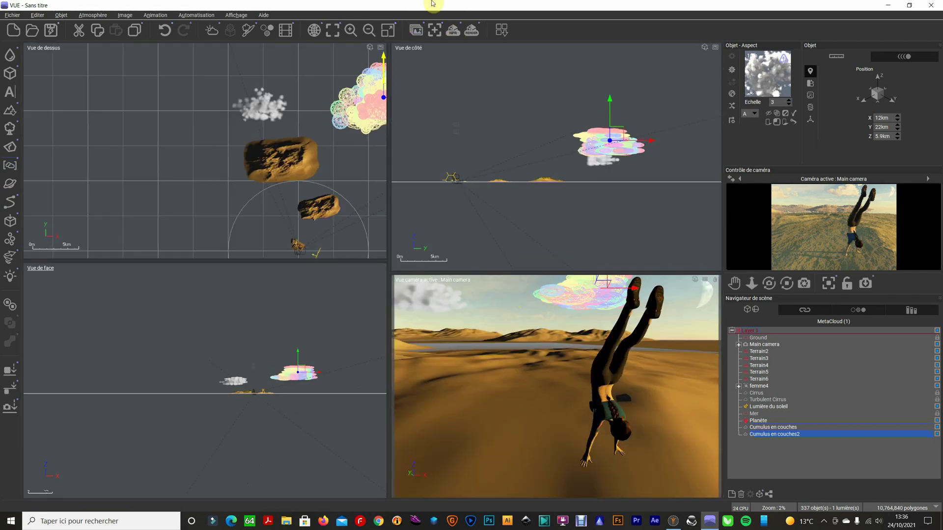
{"action": "left_click", "coordinate": [583, 343]}
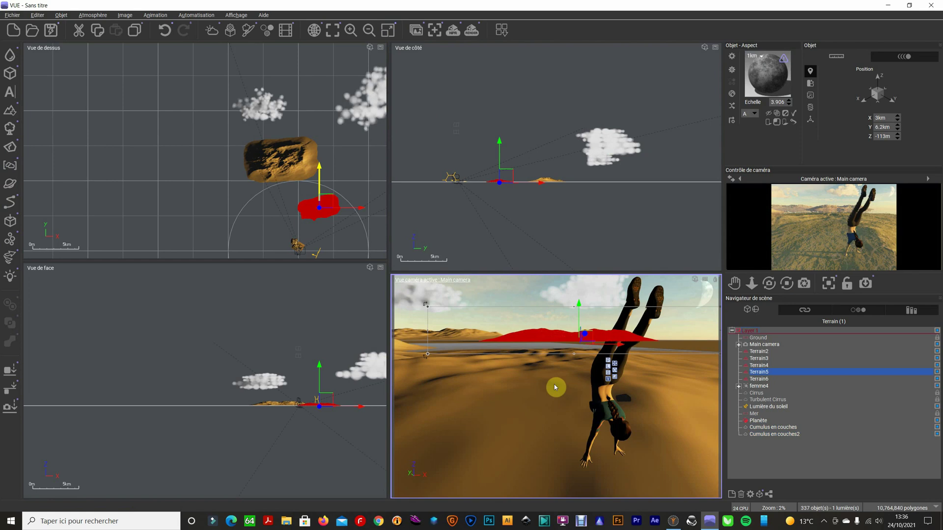
{"action": "left_click", "coordinate": [388, 30]}
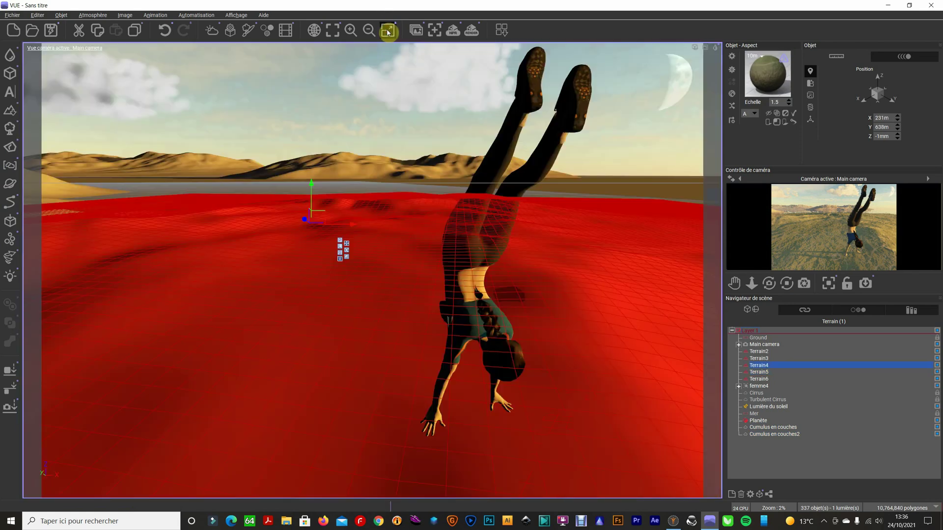
{"action": "left_click", "coordinate": [705, 46]}
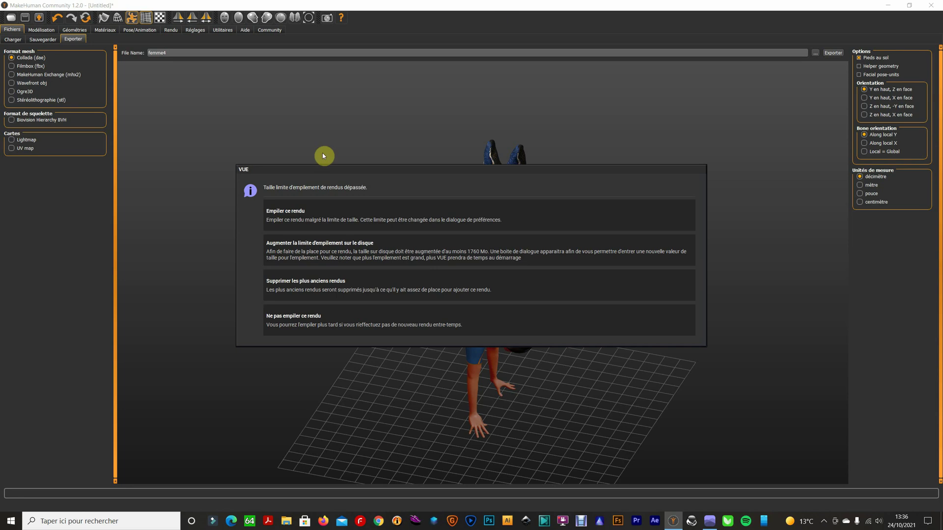
{"action": "left_click", "coordinate": [319, 211]}
{"action": "left_click", "coordinate": [617, 275]}
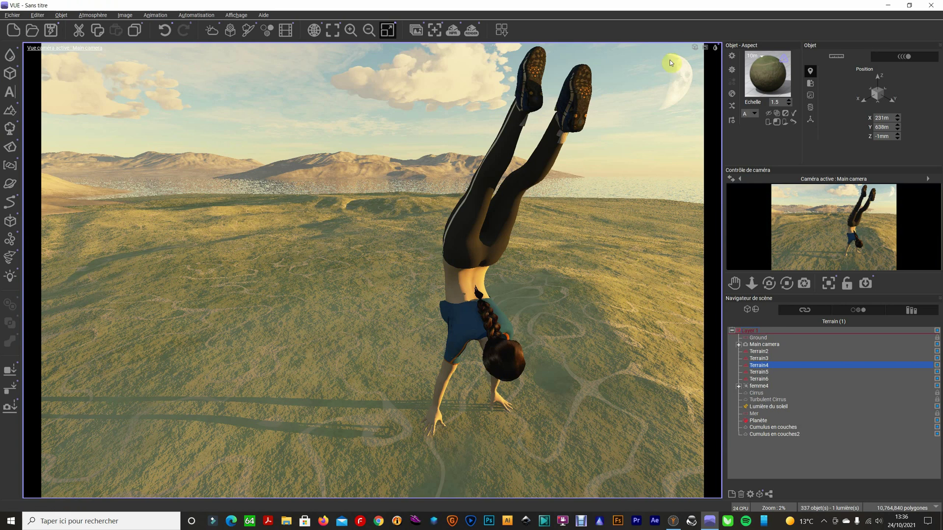
{"action": "left_click", "coordinate": [679, 80]}
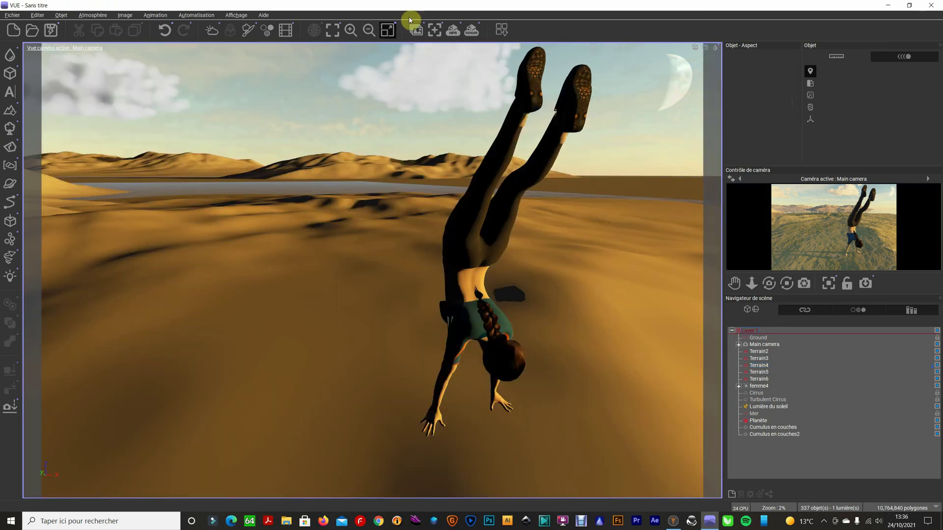
{"action": "left_click", "coordinate": [396, 32]}
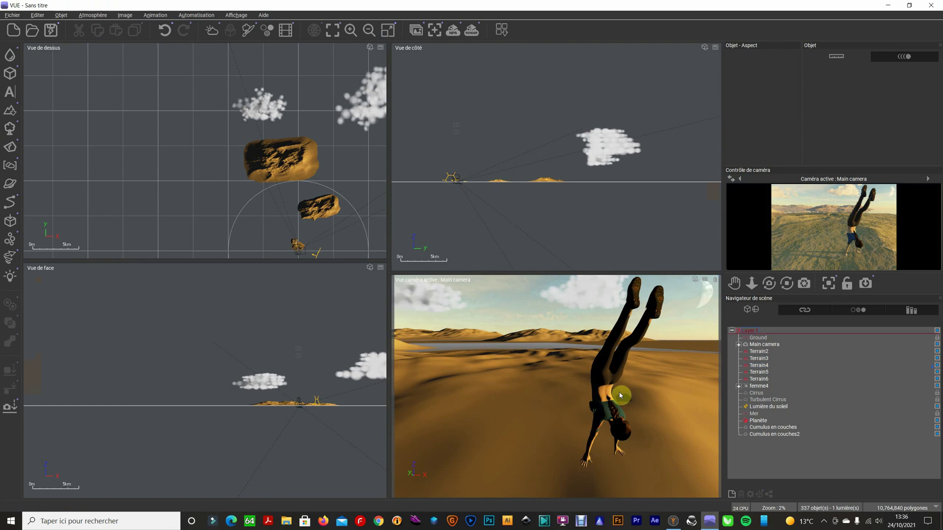
- Raise the Planète moon up and right to Z 74.6 m, then open the render options
{"action": "left_click", "coordinate": [706, 299]}
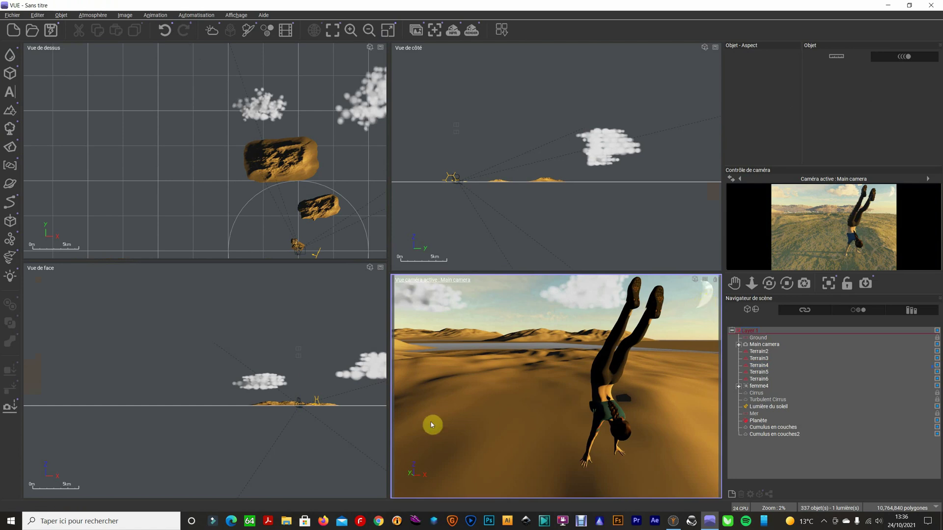
{"action": "left_click", "coordinate": [760, 421]}
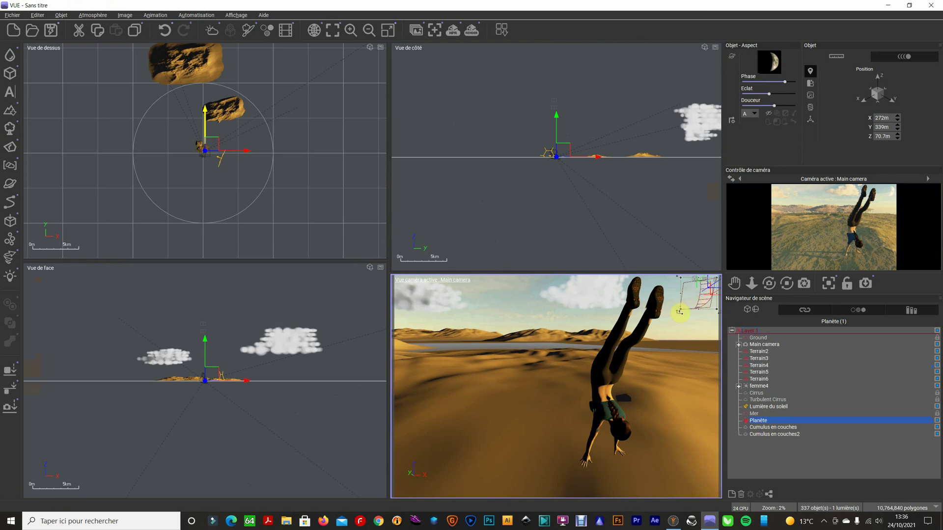
{"action": "left_click_drag", "start_coordinate": [680, 311], "coordinate": [697, 297]}
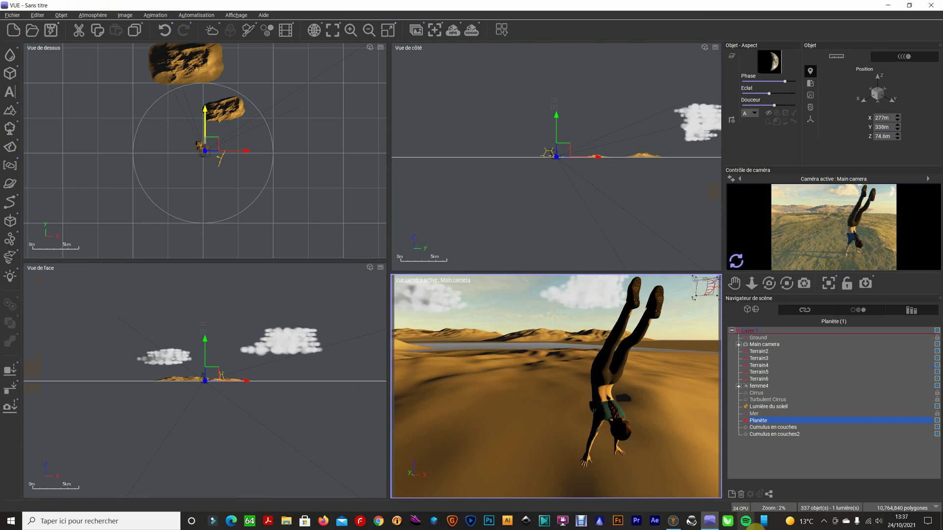
{"action": "key", "text": "ctrl+F9"}
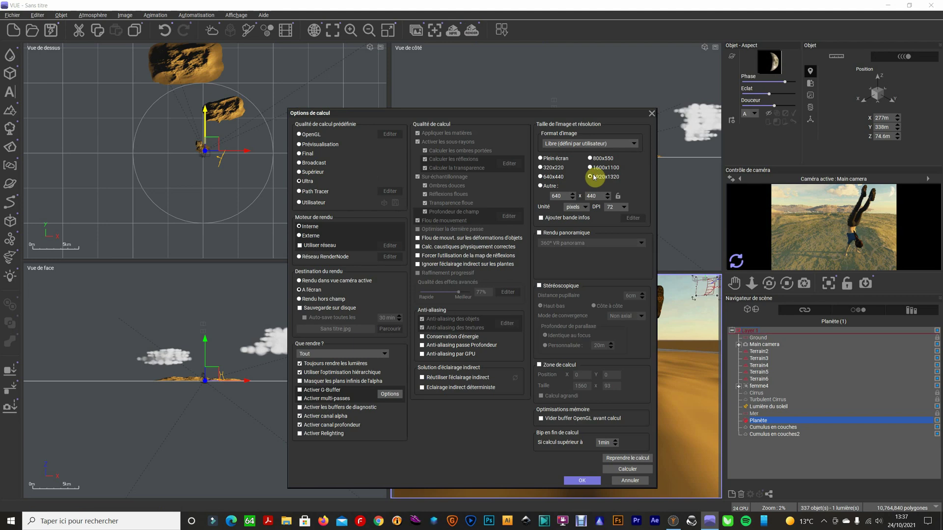
- Enable Sauvegarde sur disque for the 1920x1320 render and browse for the output file
{"action": "left_click", "coordinate": [422, 354]}
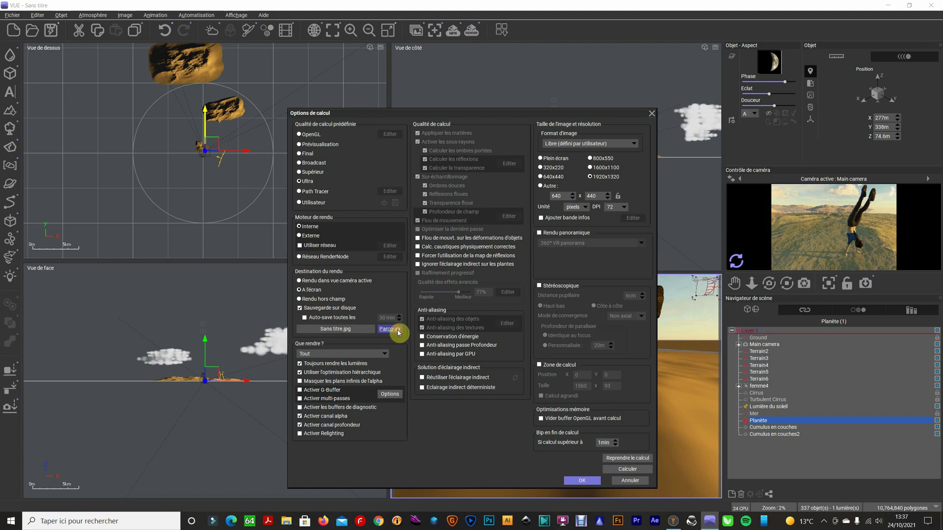
{"action": "left_click", "coordinate": [393, 329]}
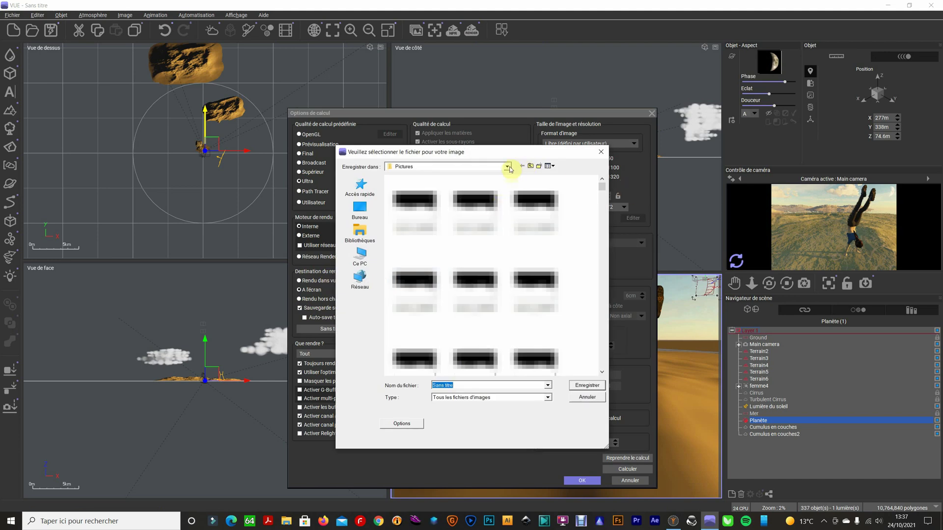
- Save the render to the Desktop as Makhuman.jpg in Jpeg format
{"action": "left_click", "coordinate": [531, 166]}
{"action": "left_click", "coordinate": [531, 166]}
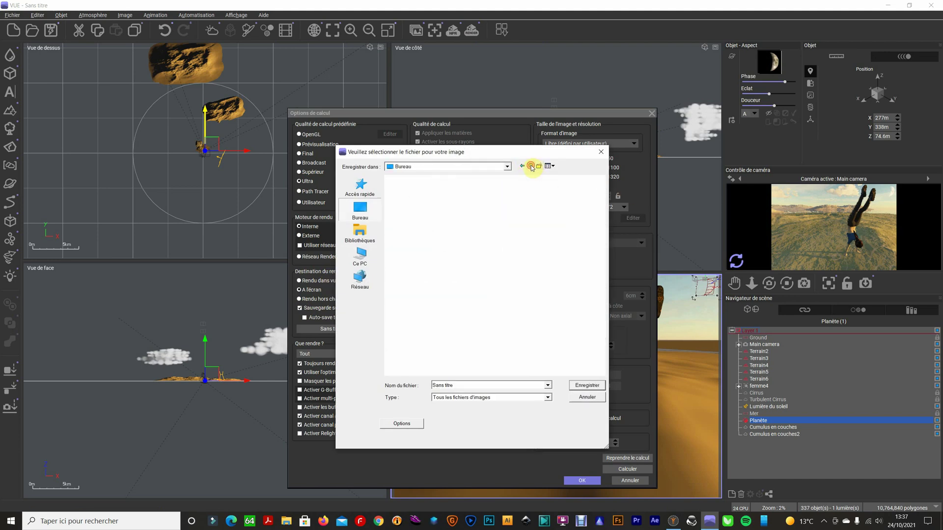
{"action": "left_click_drag", "start_coordinate": [433, 386], "coordinate": [455, 385]}
{"action": "left_click", "coordinate": [548, 399]}
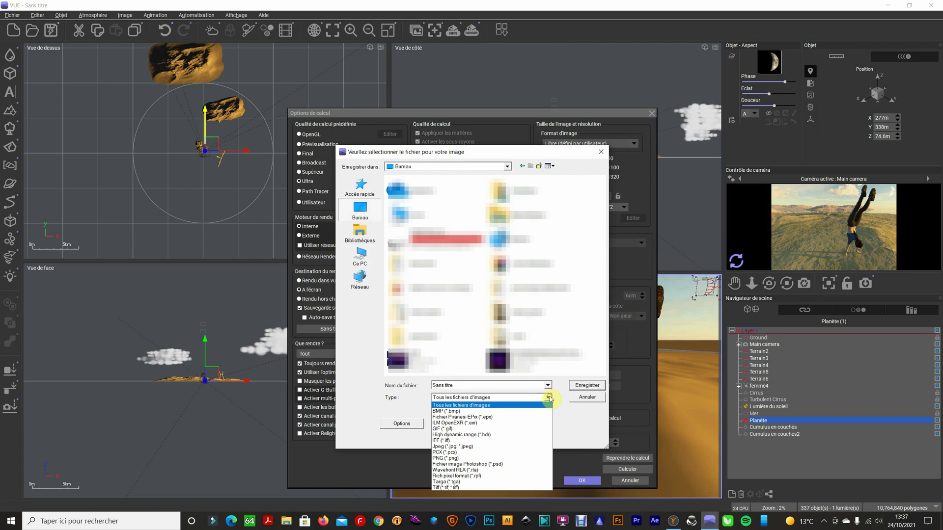
{"action": "left_click", "coordinate": [467, 446]}
{"action": "left_click_drag", "start_coordinate": [464, 386], "coordinate": [432, 386]}
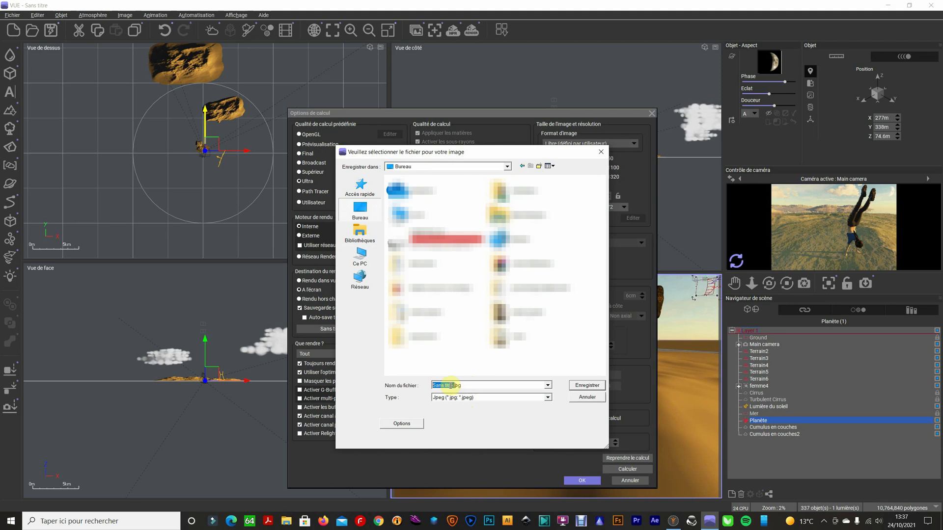
{"action": "type", "text": "Ma"}
{"action": "type", "text": "khuman"}
- Render the 1920x1320 scene to Makhuman.jpg on the Desktop, then view it in Photos
{"action": "left_click", "coordinate": [587, 386]}
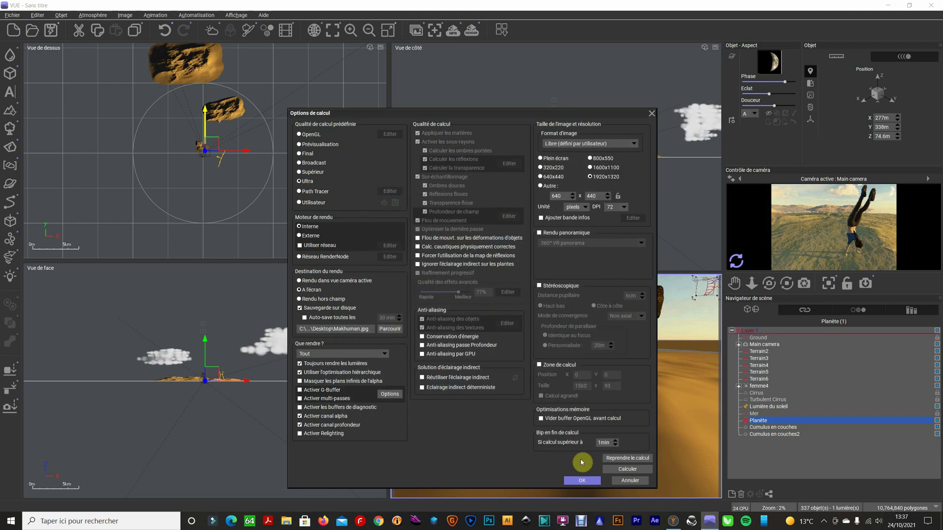
{"action": "left_click", "coordinate": [634, 470]}
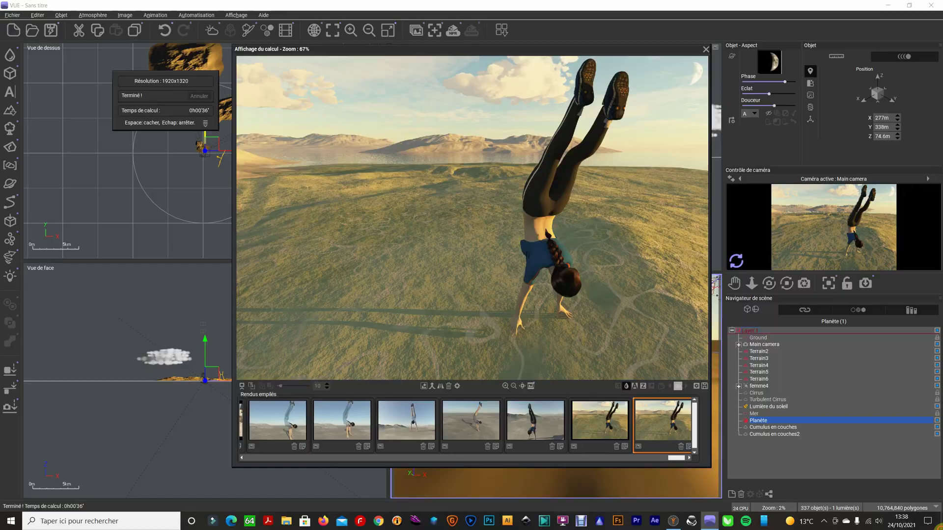
{"action": "left_click", "coordinate": [939, 523]}
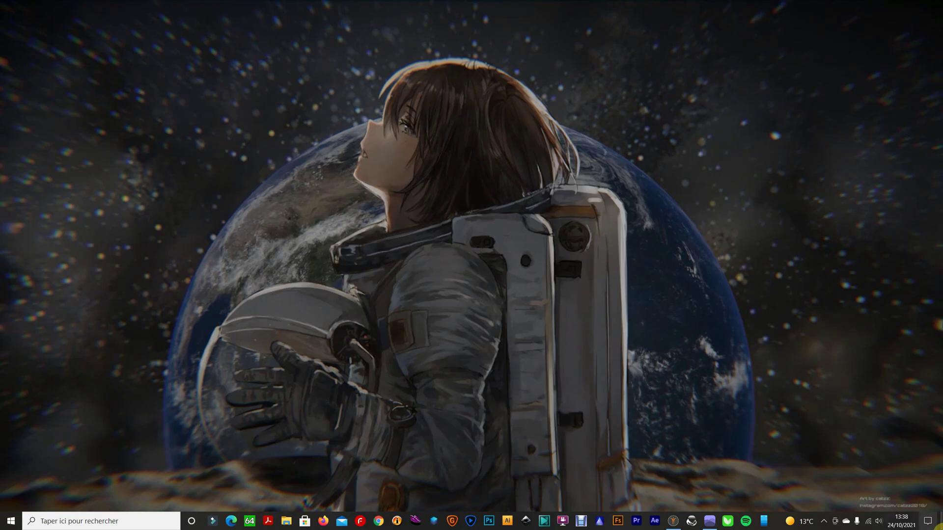
{"action": "left_click", "coordinate": [287, 522]}
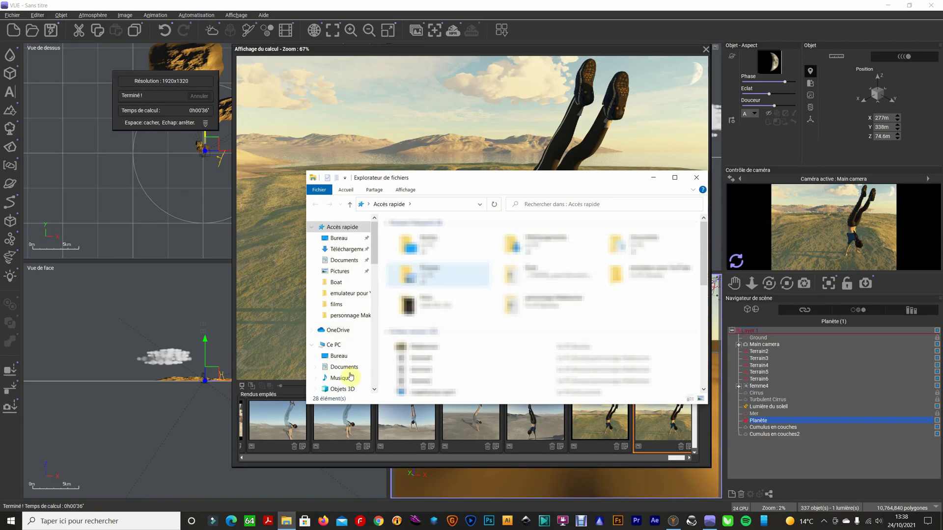
{"action": "left_click", "coordinate": [339, 238]}
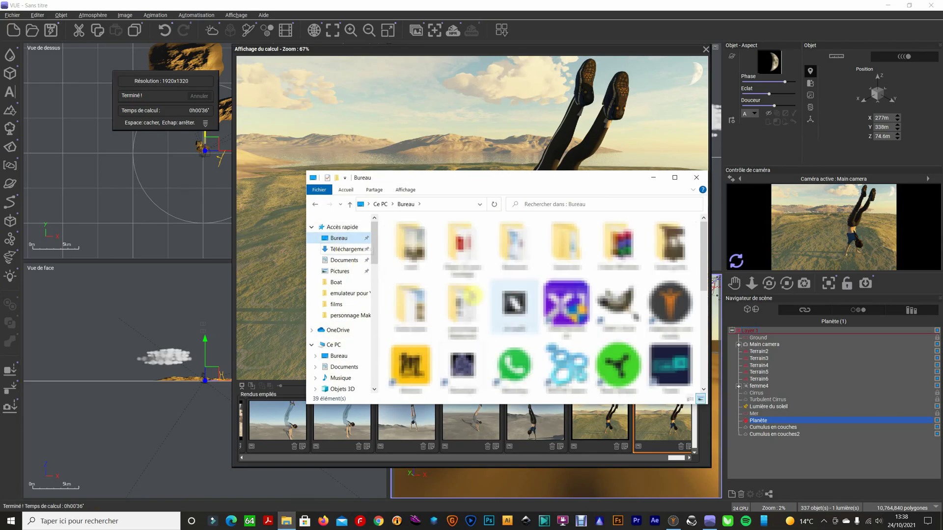
{"action": "scroll", "coordinate": [551, 344], "scroll_direction": "down", "scroll_amount": 5}
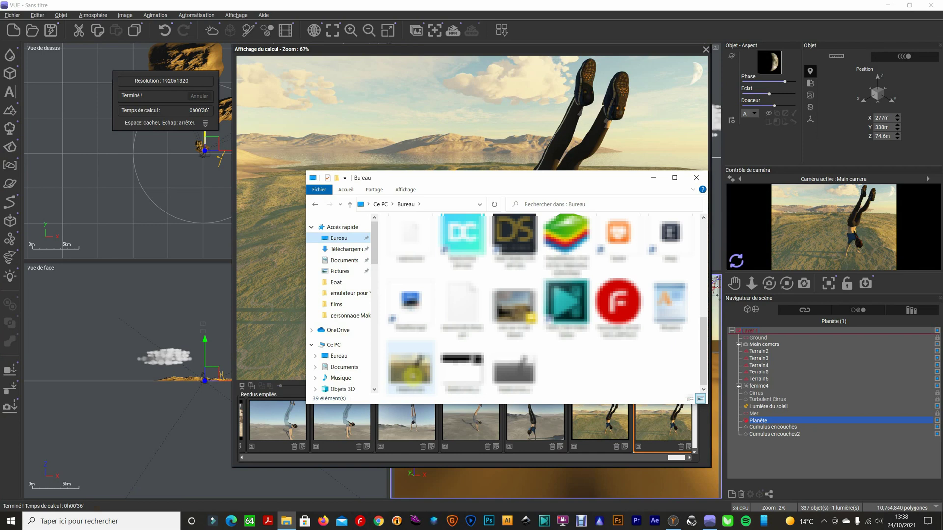
{"action": "double_click", "coordinate": [412, 375]}
{"action": "left_click", "coordinate": [502, 355]}
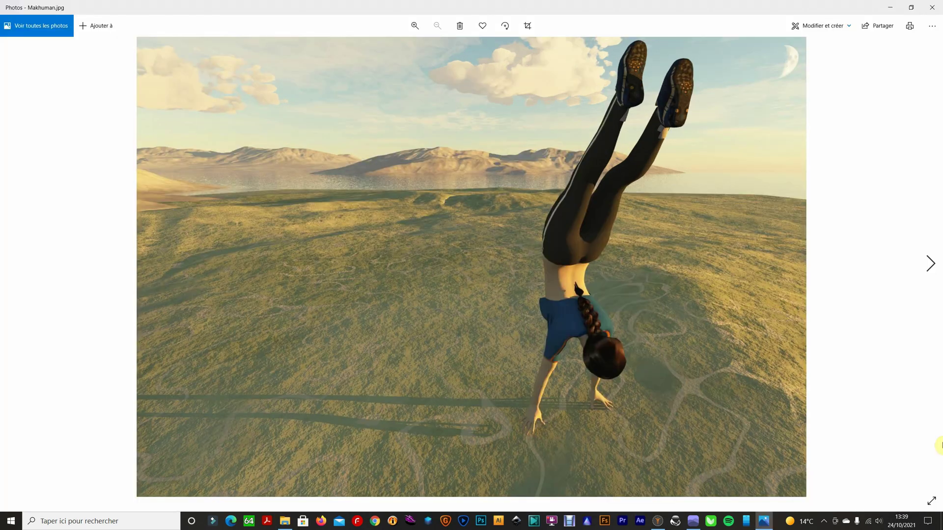